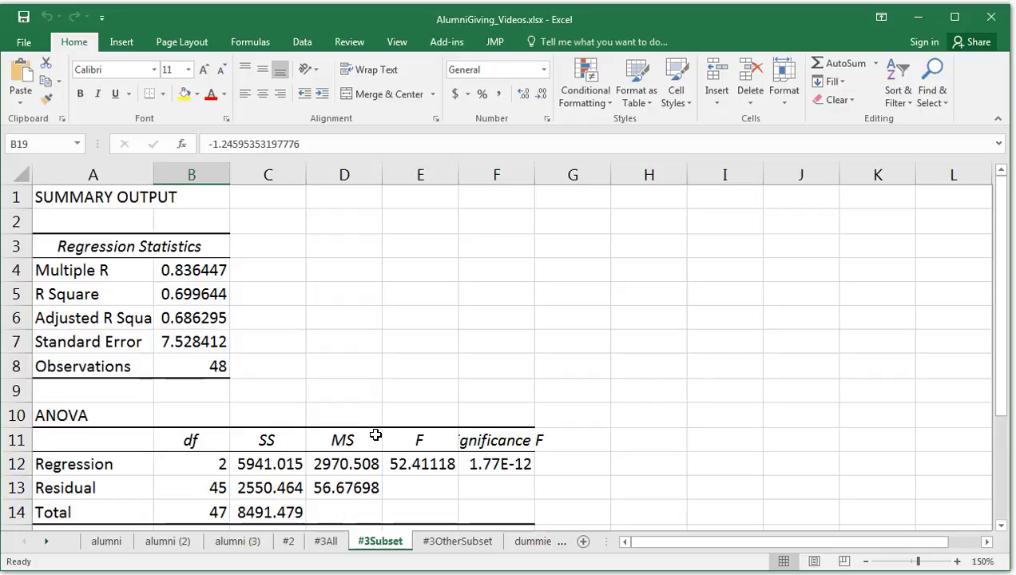
Review the adjusted R square and the Graduation Rate and Student/Faculty Ratio predictors in the #3Subset regression output
{"action": "scroll", "coordinate": [260, 365], "scroll_direction": "down", "scroll_amount": 1}
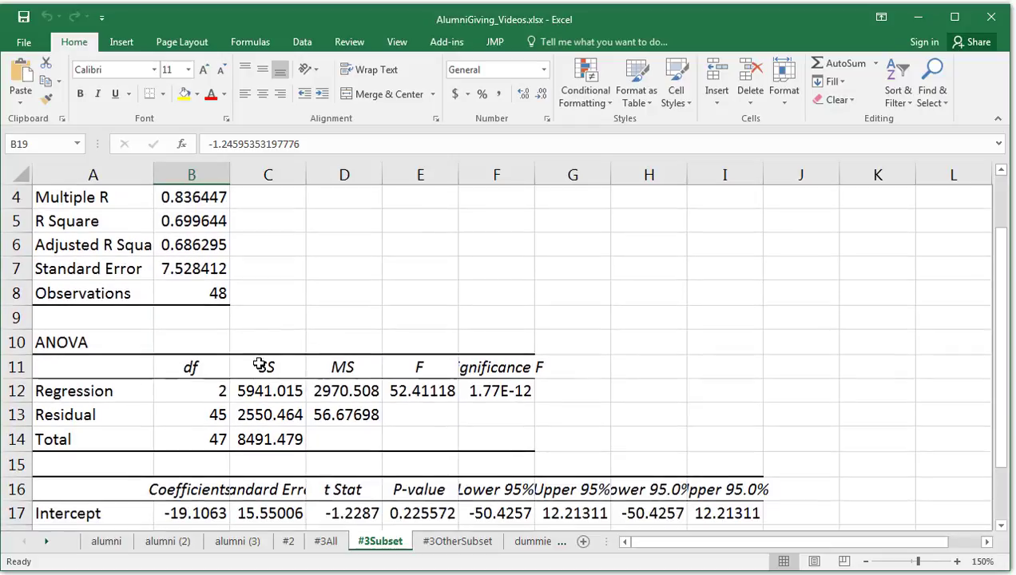
{"action": "left_click", "coordinate": [205, 248]}
{"action": "scroll", "coordinate": [282, 327], "scroll_direction": "down", "scroll_amount": 2}
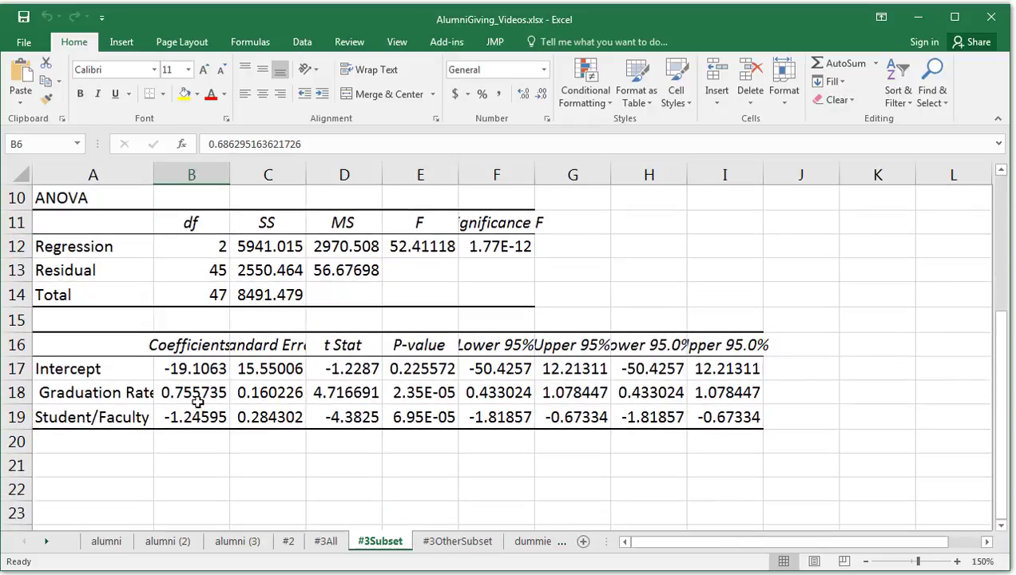
{"action": "left_click", "coordinate": [125, 394]}
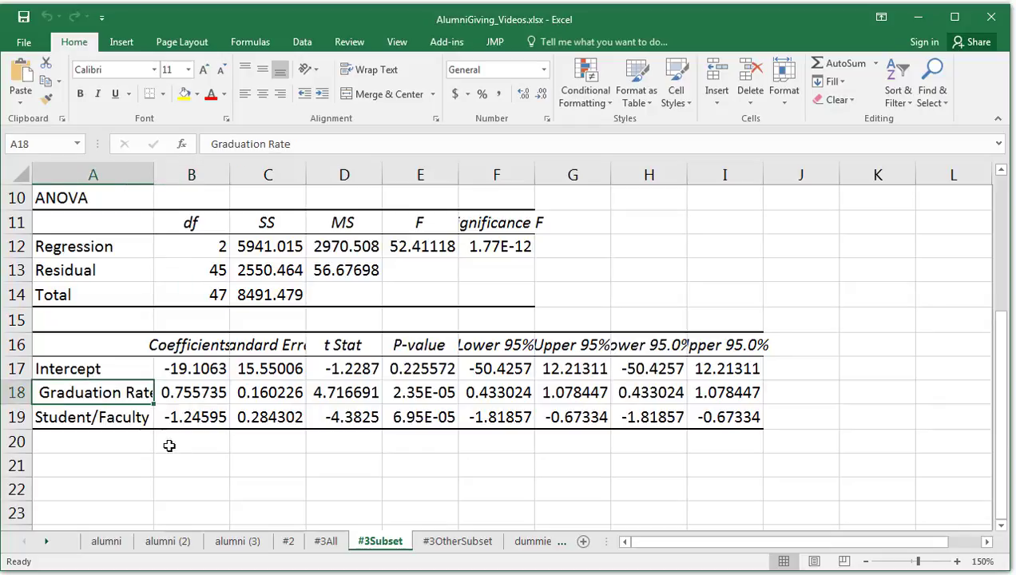
{"action": "left_click", "coordinate": [96, 417]}
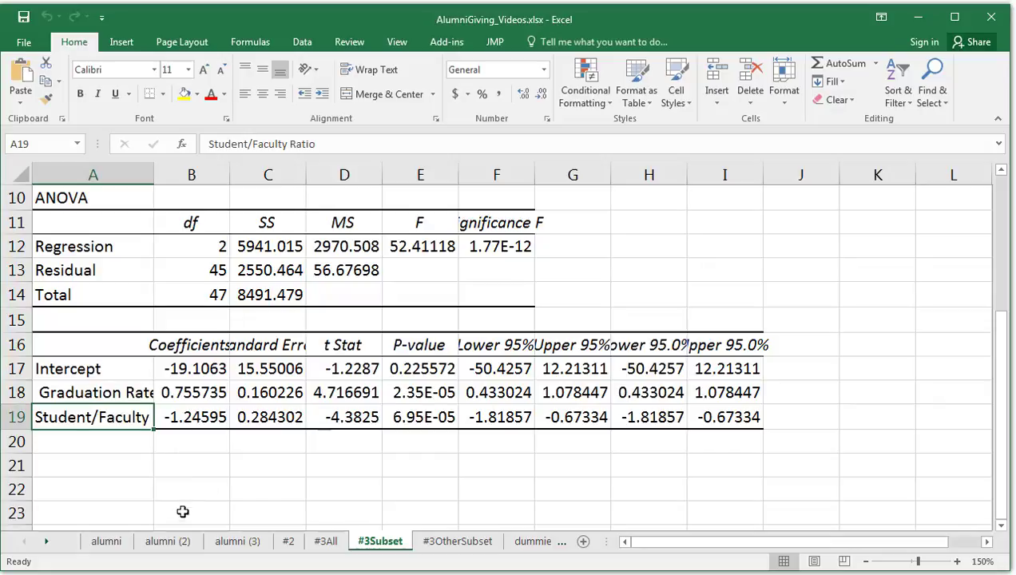
On the alumni (2) sheet, locate the Graduation Rate, Student/Faculty Ratio and Alumni Giving Rate columns for the regression
{"action": "left_click", "coordinate": [183, 541]}
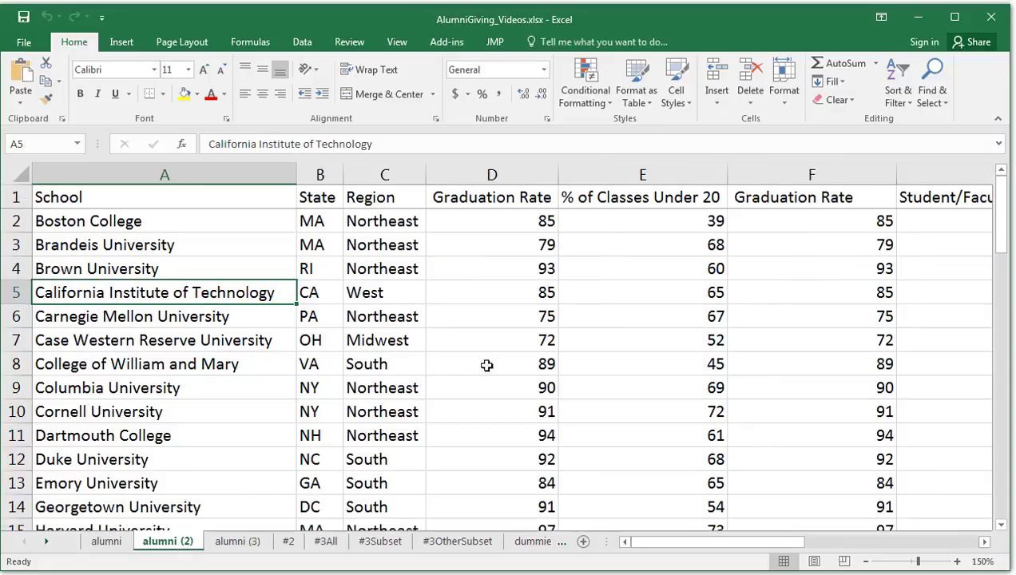
{"action": "left_click", "coordinate": [765, 224]}
{"action": "left_click", "coordinate": [902, 201]}
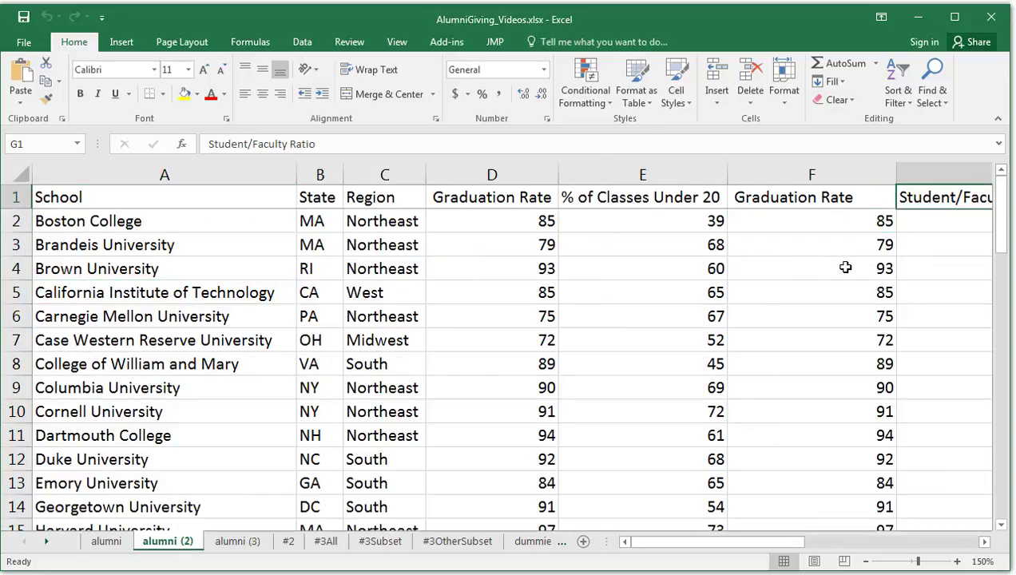
{"action": "left_click", "coordinate": [982, 542]}
{"action": "left_click", "coordinate": [983, 543]}
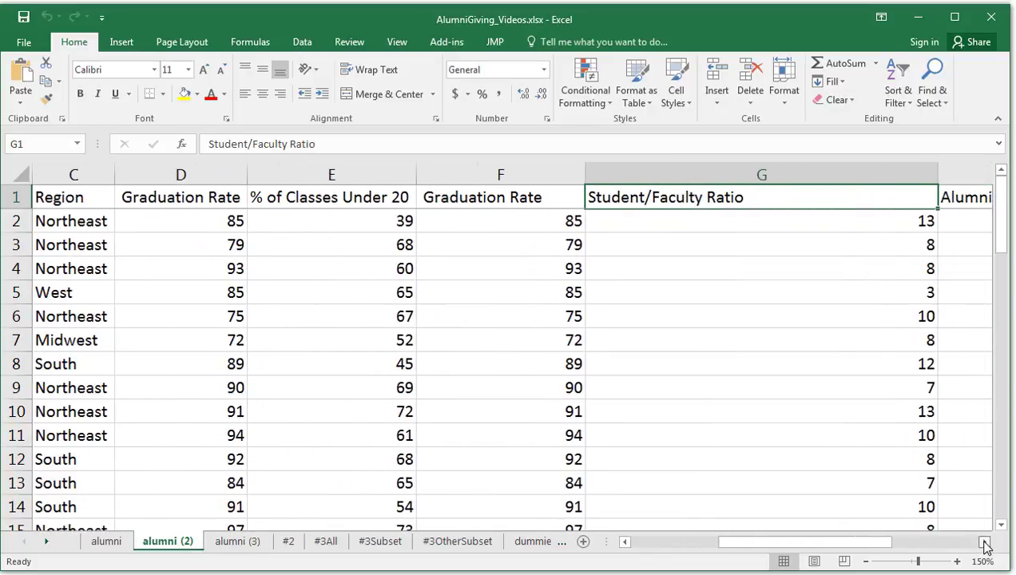
{"action": "left_click", "coordinate": [983, 542]}
{"action": "left_click", "coordinate": [925, 201]}
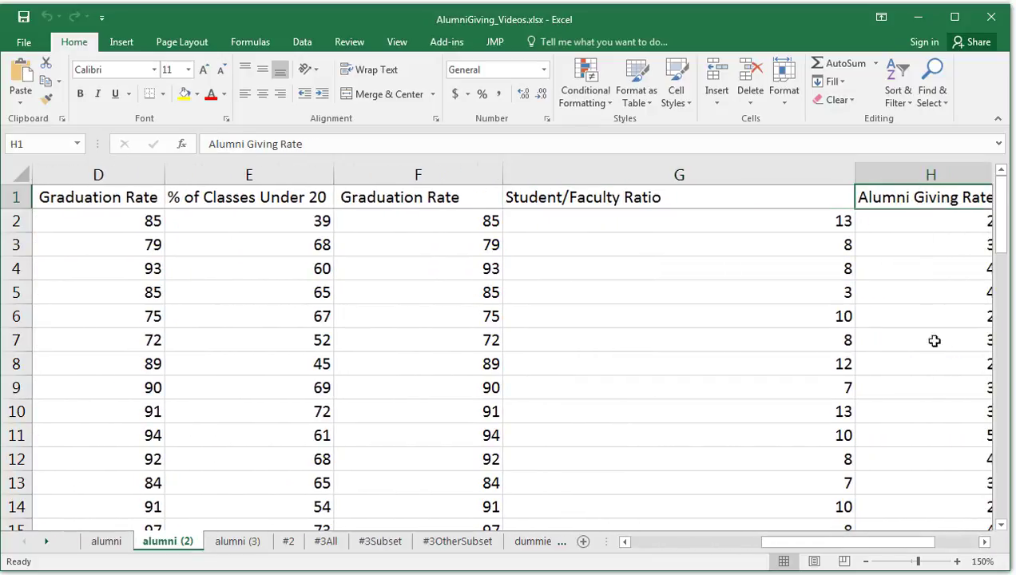
{"action": "left_click", "coordinate": [984, 543]}
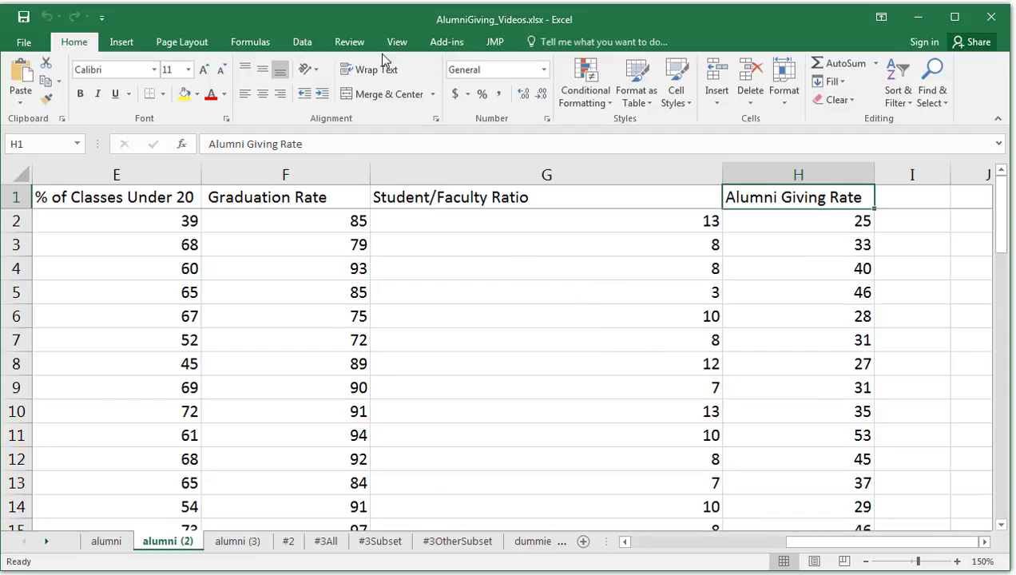
Start a Regression analysis and set its Y range to the Alumni Giving Rate column with header, H1:H49
{"action": "left_click", "coordinate": [302, 44]}
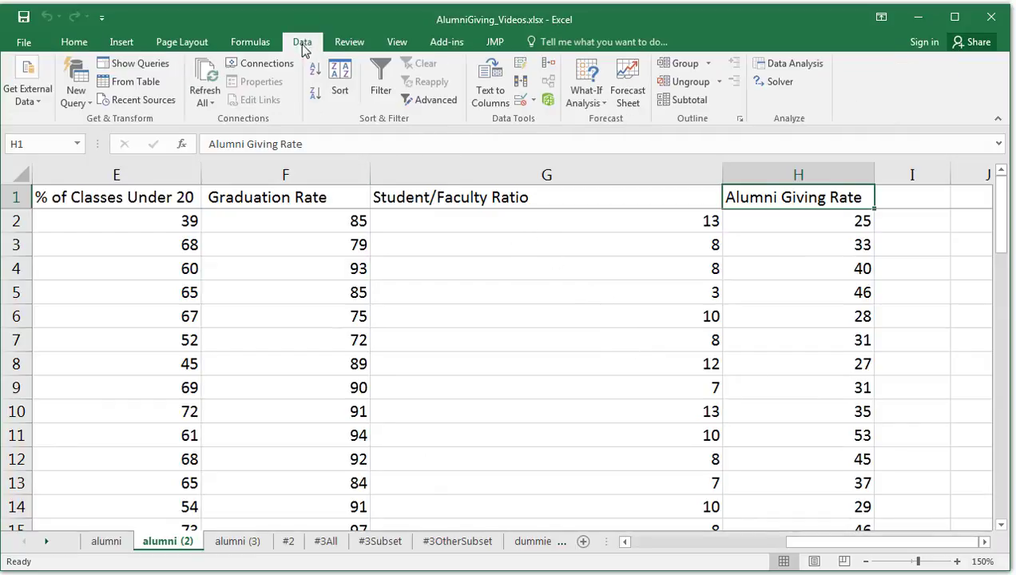
{"action": "left_click", "coordinate": [786, 65]}
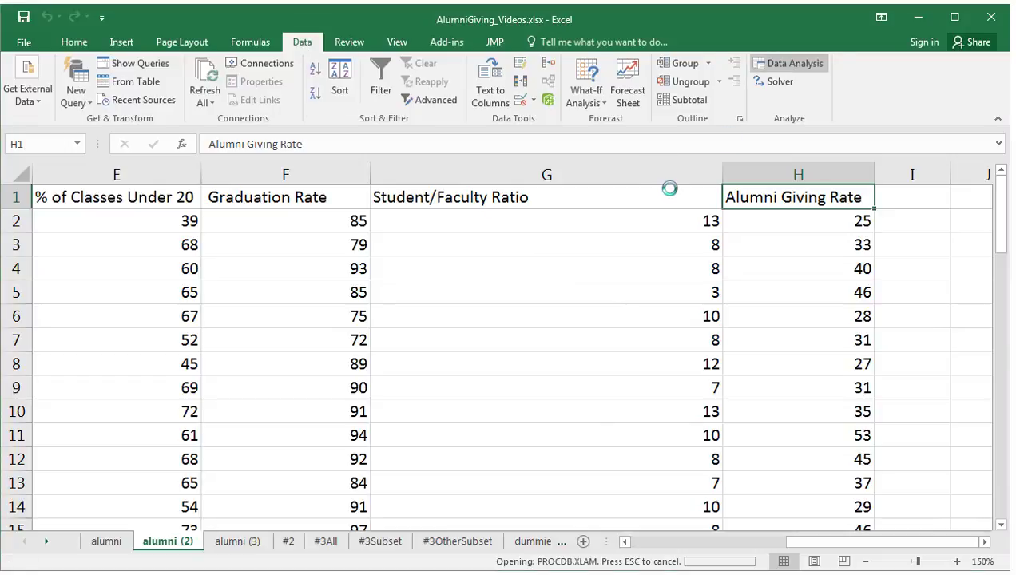
{"action": "left_click_drag", "start_coordinate": [613, 413], "coordinate": [612, 444]}
{"action": "left_click", "coordinate": [445, 437]}
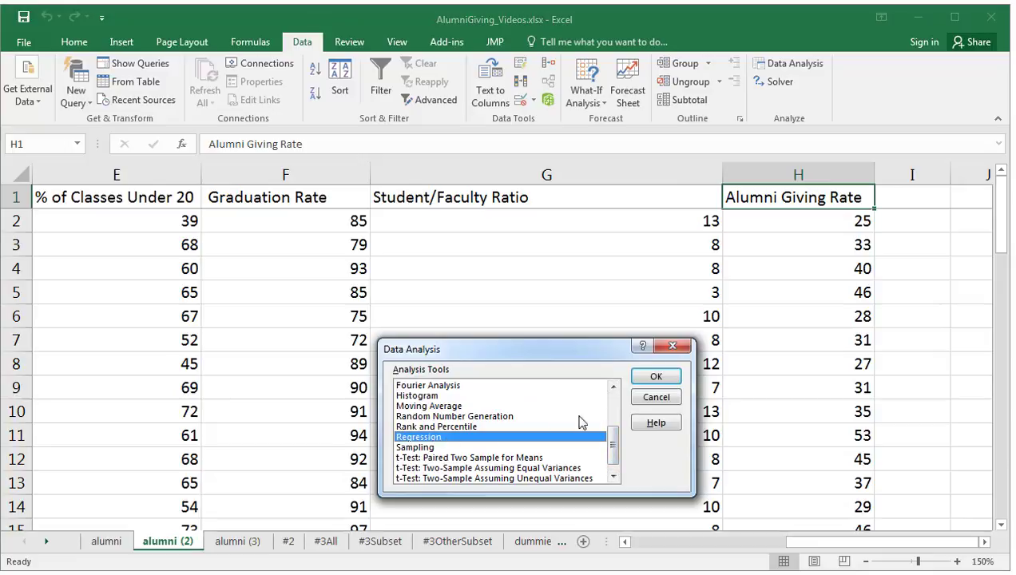
{"action": "left_click", "coordinate": [654, 379]}
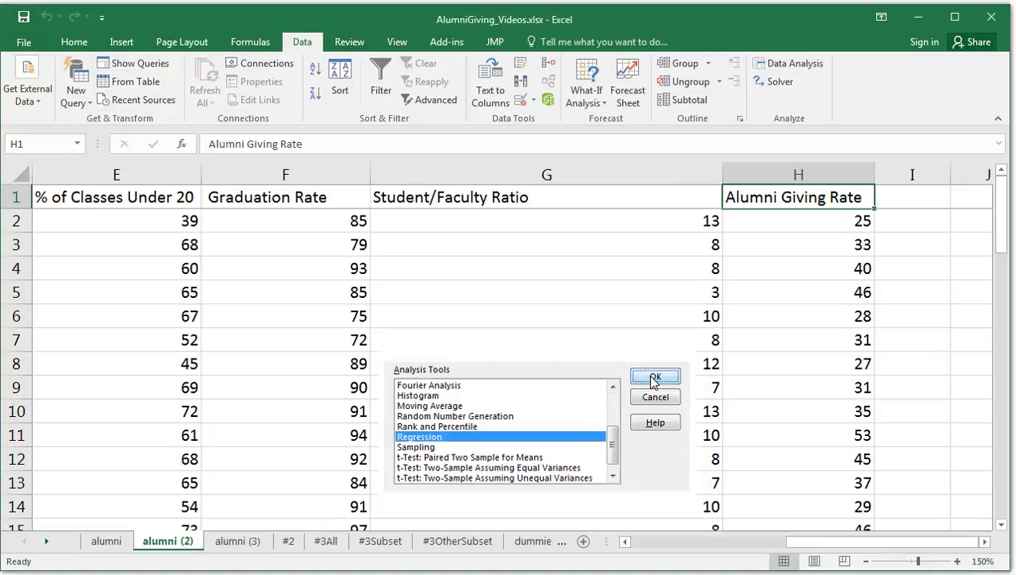
{"action": "left_click", "coordinate": [600, 317]}
{"action": "left_click", "coordinate": [779, 192]}
{"action": "key", "text": "ctrl+shift+Down"}
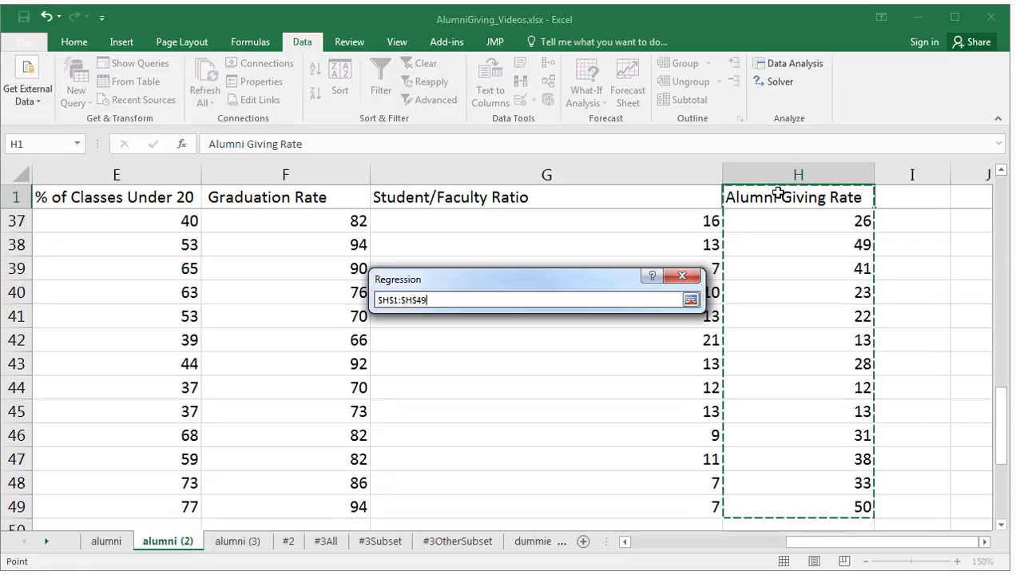
{"action": "left_click", "coordinate": [692, 300]}
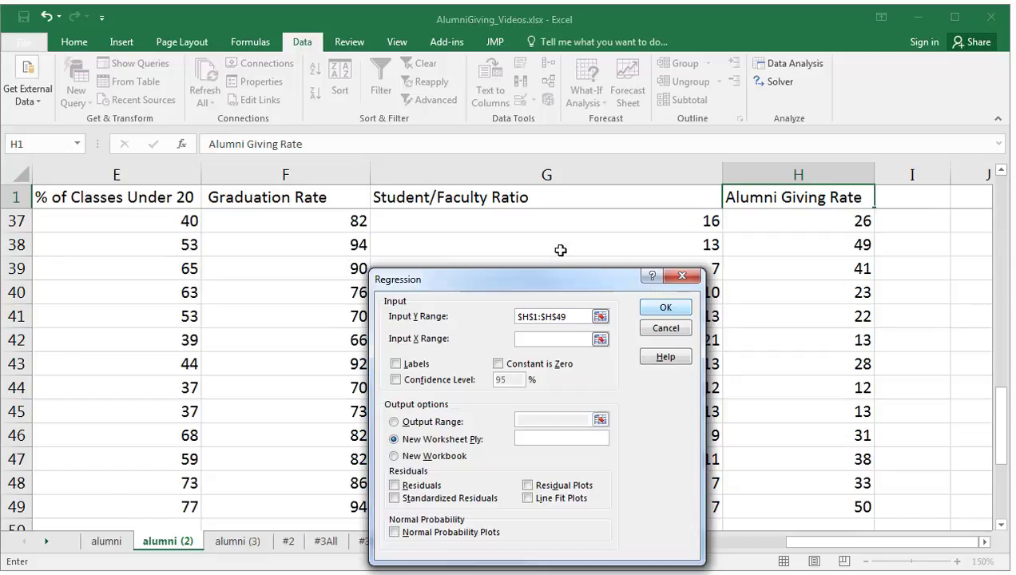
{"action": "left_click", "coordinate": [560, 200]}
{"action": "key", "text": "shift+Left"}
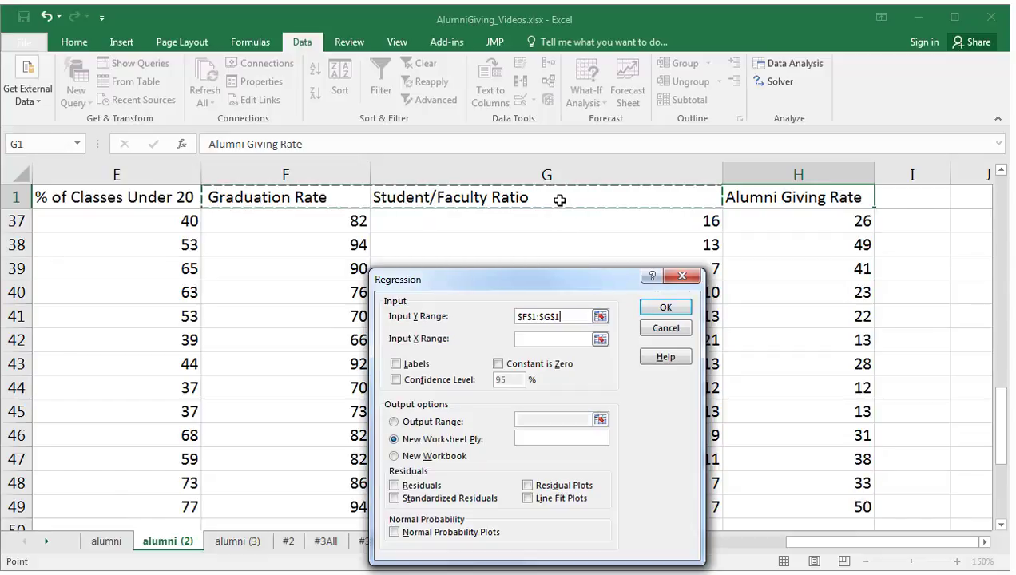
{"action": "key", "text": "ctrl+shift+Down"}
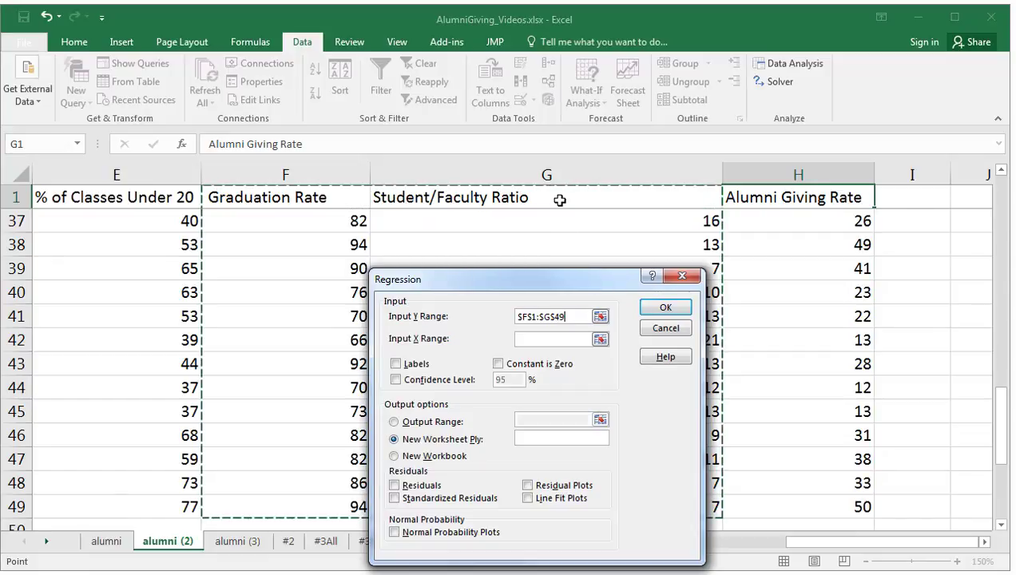
{"action": "left_click", "coordinate": [593, 319]}
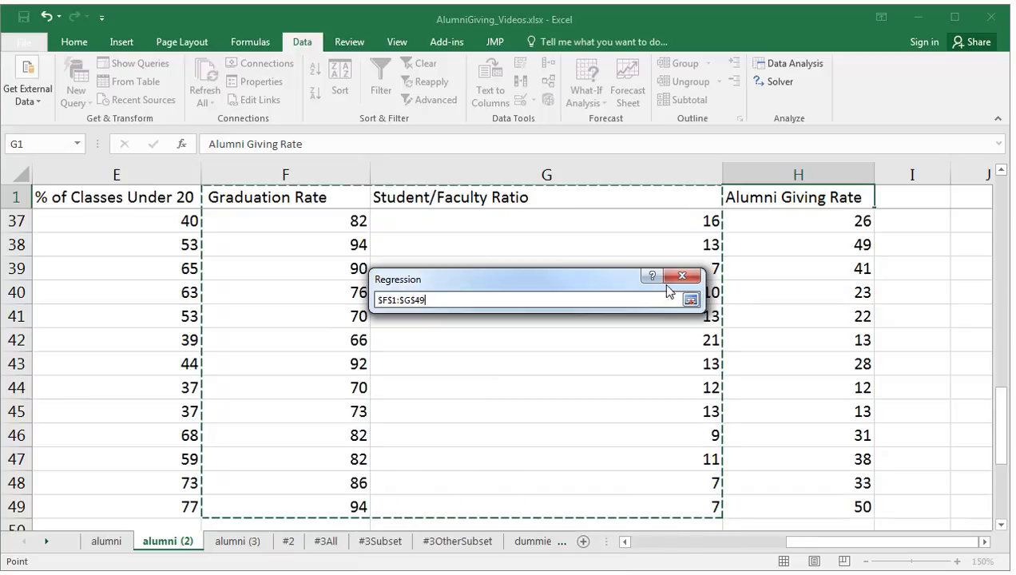
{"action": "left_click", "coordinate": [768, 198]}
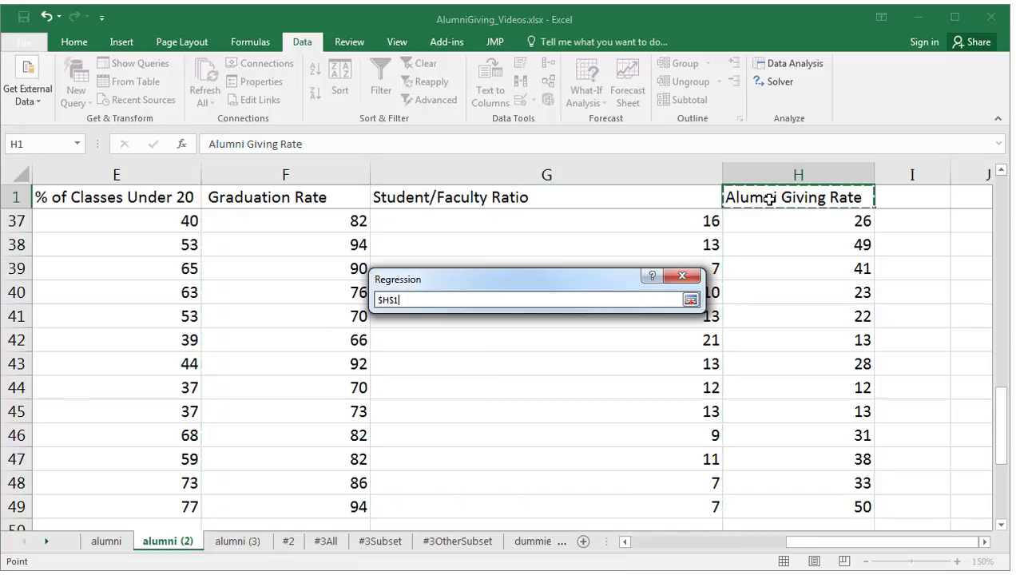
{"action": "key", "text": "ctrl+shift+Down"}
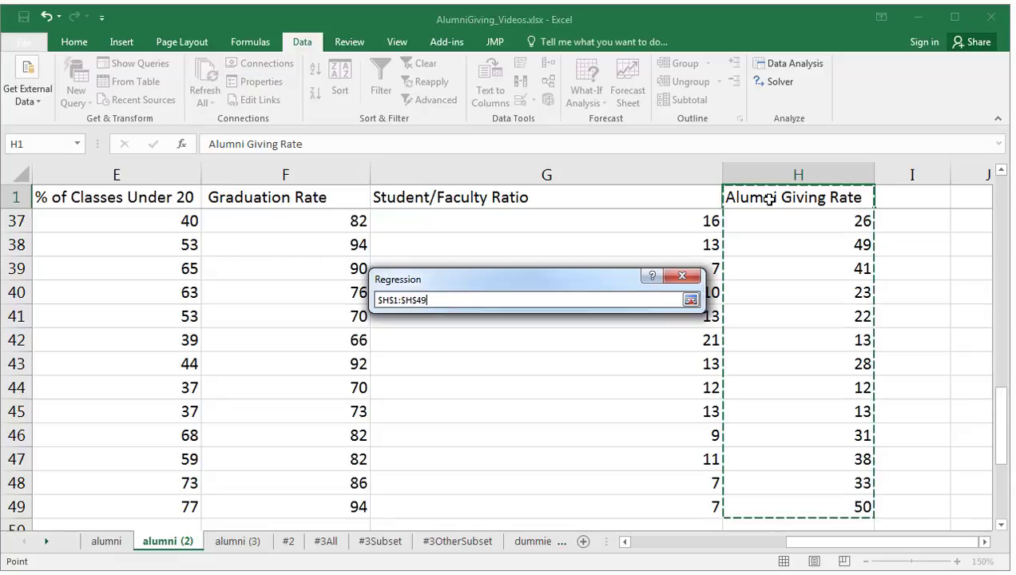
{"action": "left_click", "coordinate": [690, 299]}
Set the regression's X range to the adjacent Graduation Rate and Student/Faculty Ratio columns with headers, F1:G49
{"action": "left_click", "coordinate": [549, 339]}
{"action": "left_click", "coordinate": [600, 340]}
{"action": "left_click", "coordinate": [550, 199]}
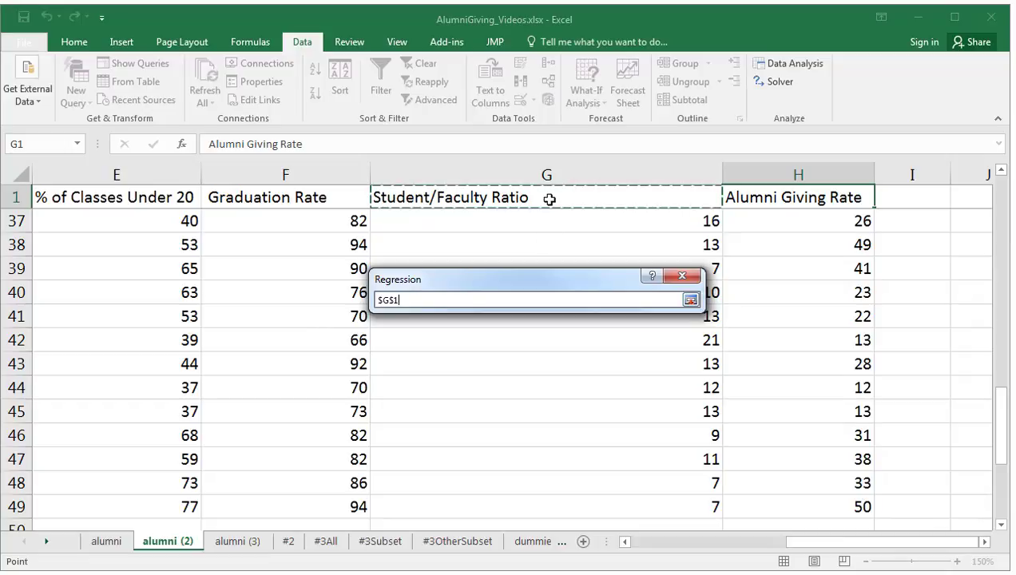
{"action": "key", "text": "shift+Left"}
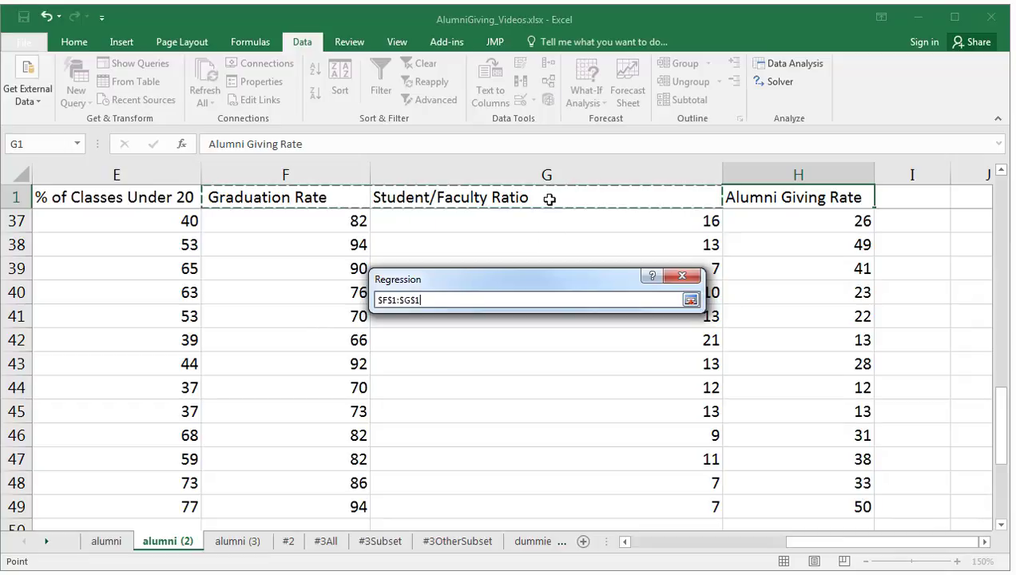
{"action": "key", "text": "ctrl+shift+Down"}
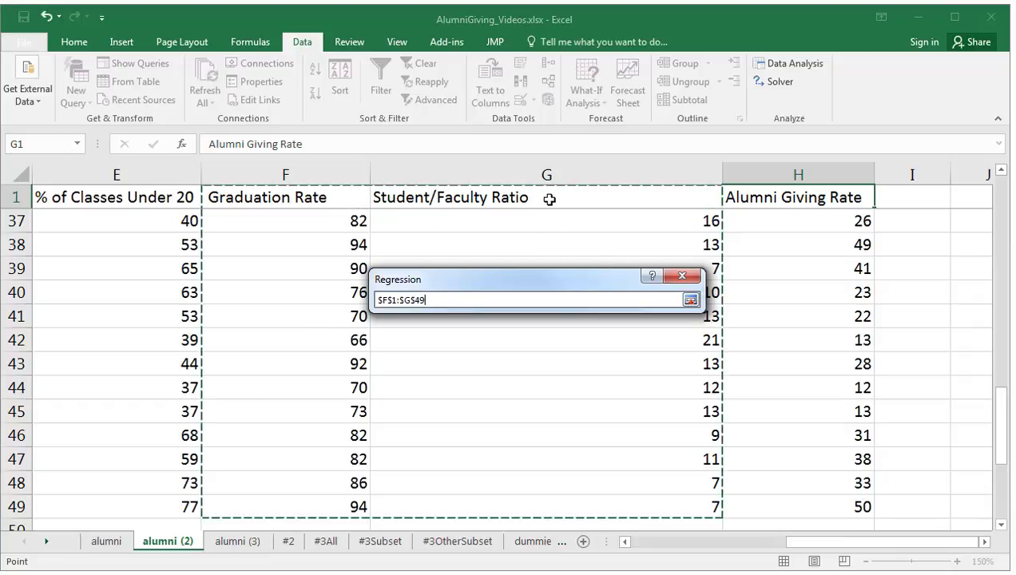
{"action": "left_click", "coordinate": [690, 300]}
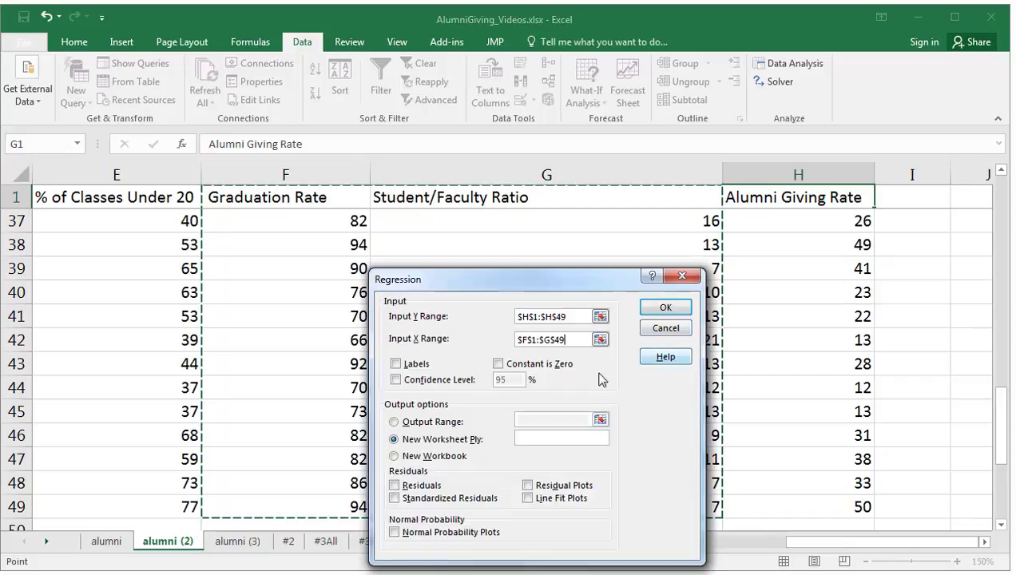
Run the regression with labels, residuals, standardized residuals, residual plots and normal probability plots enabled, keeping output on a new worksheet
{"action": "left_click", "coordinate": [396, 364]}
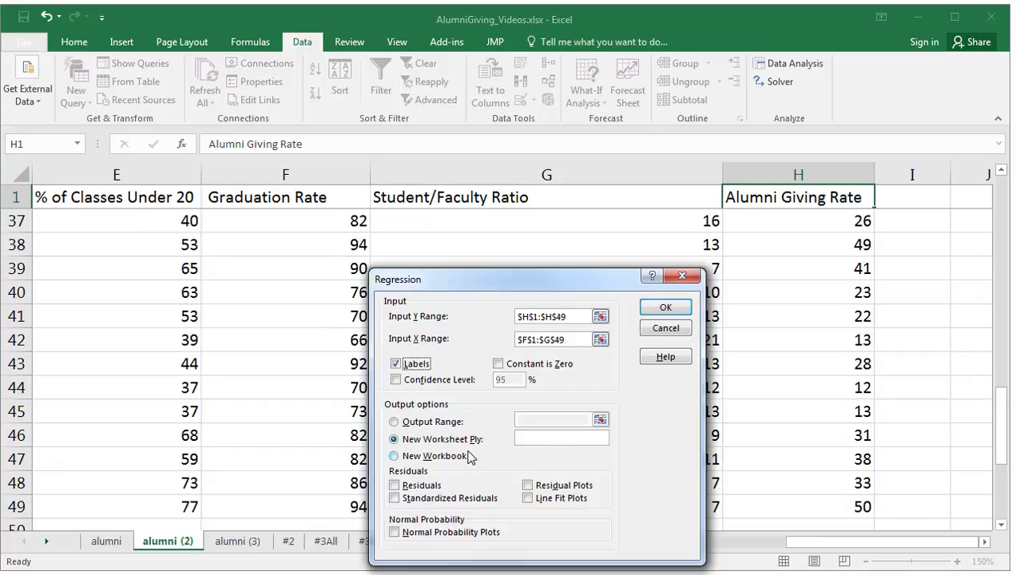
{"action": "left_click", "coordinate": [395, 487]}
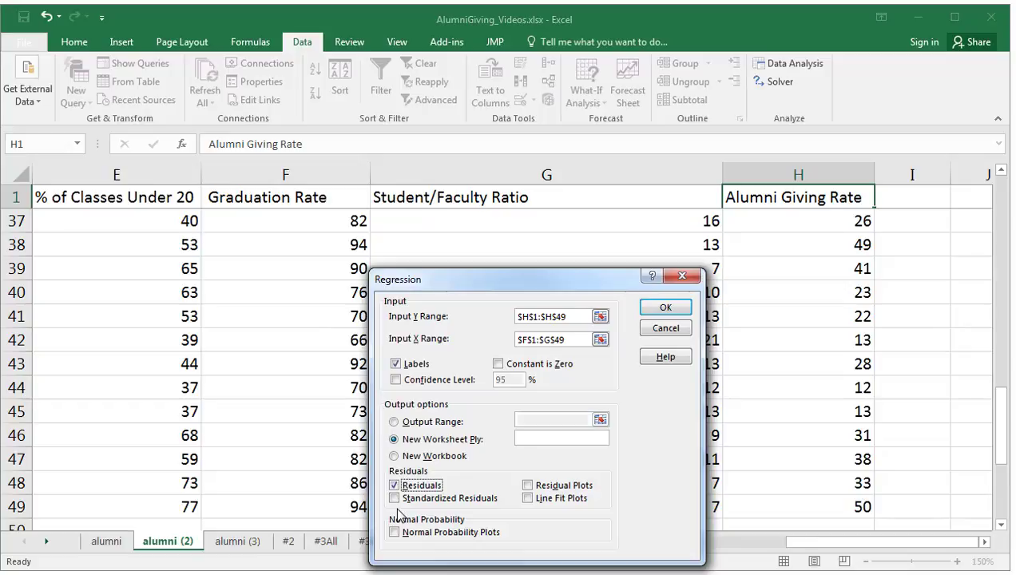
{"action": "left_click", "coordinate": [393, 498]}
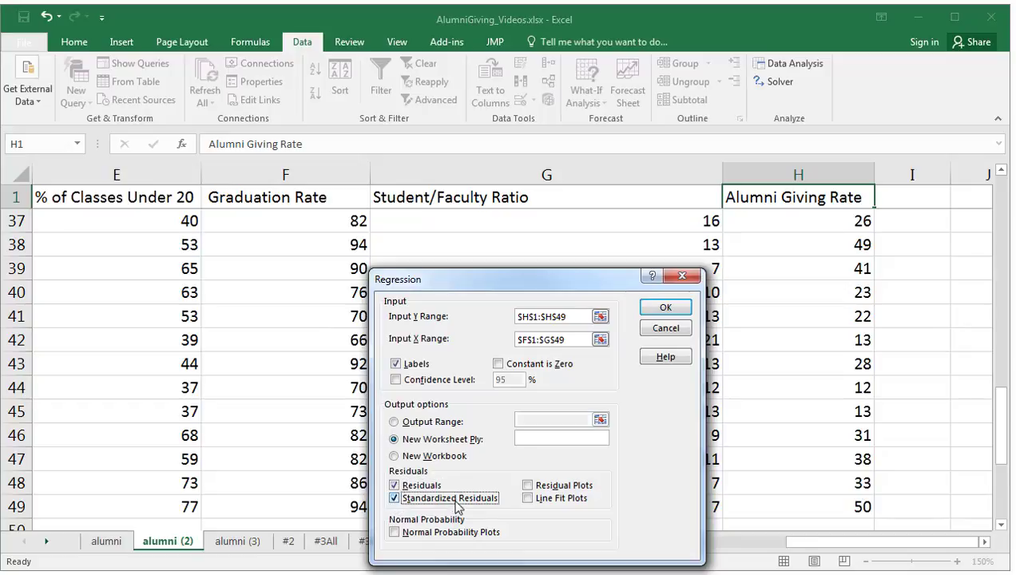
{"action": "left_click", "coordinate": [527, 486]}
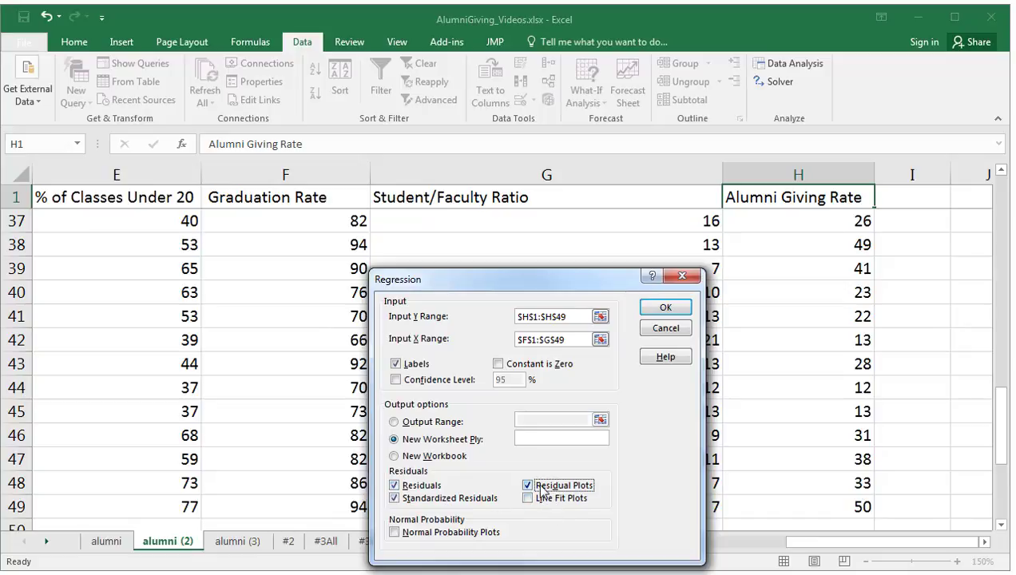
{"action": "left_click", "coordinate": [393, 532]}
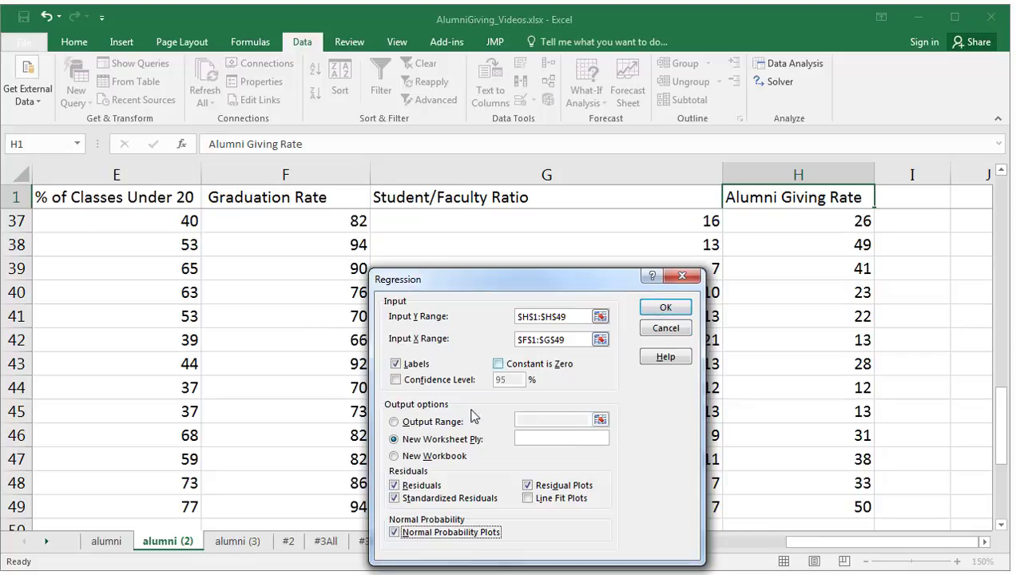
{"action": "left_click", "coordinate": [665, 307]}
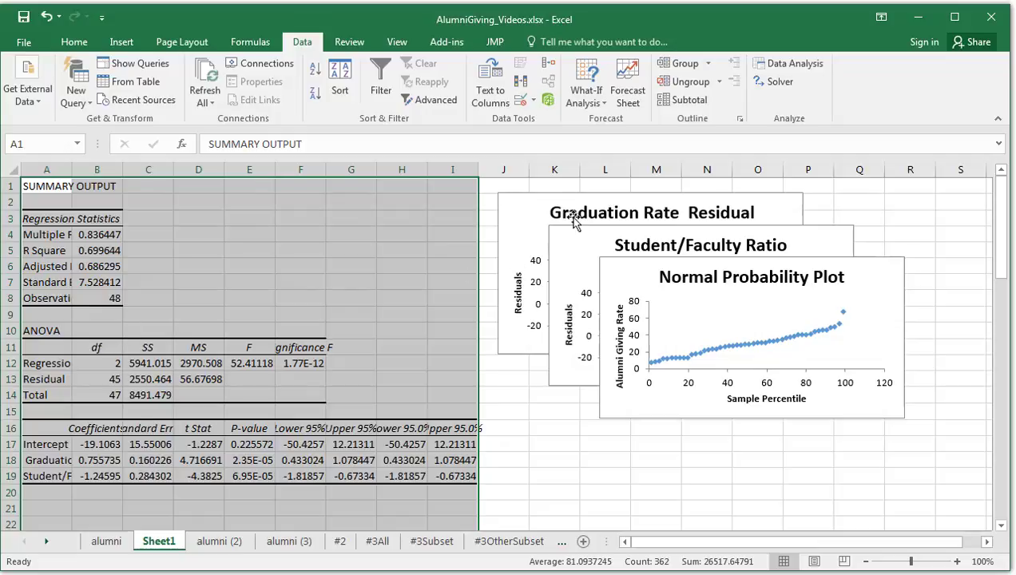
Examine the residual output table on Sheet1, focusing on the observation numbers and the predicted alumni giving rates
{"action": "left_click", "coordinate": [513, 441]}
{"action": "scroll", "coordinate": [503, 438], "scroll_direction": "down", "scroll_amount": 4}
{"action": "scroll", "coordinate": [240, 394], "scroll_direction": "down", "scroll_amount": 2}
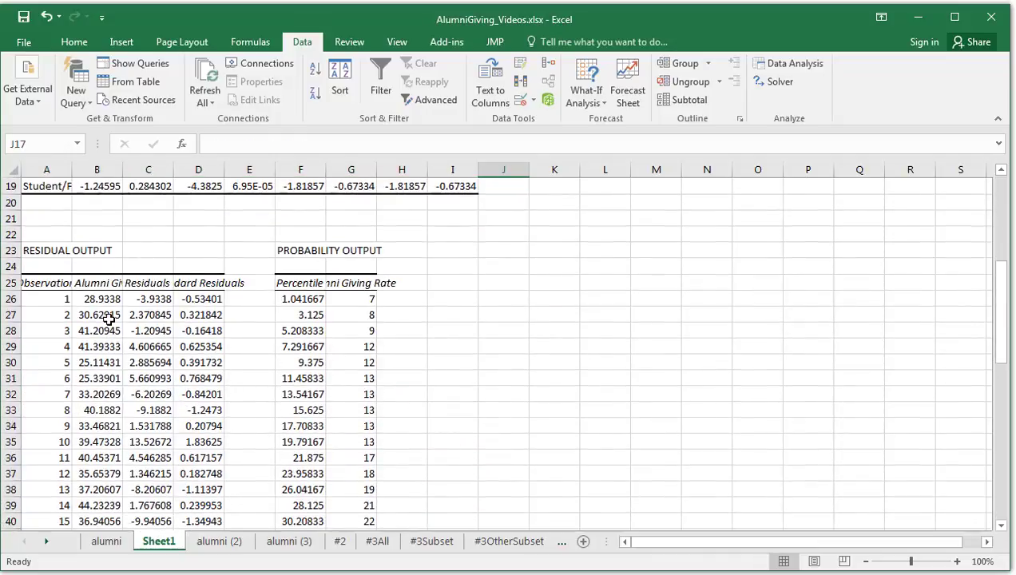
{"action": "left_click", "coordinate": [48, 283]}
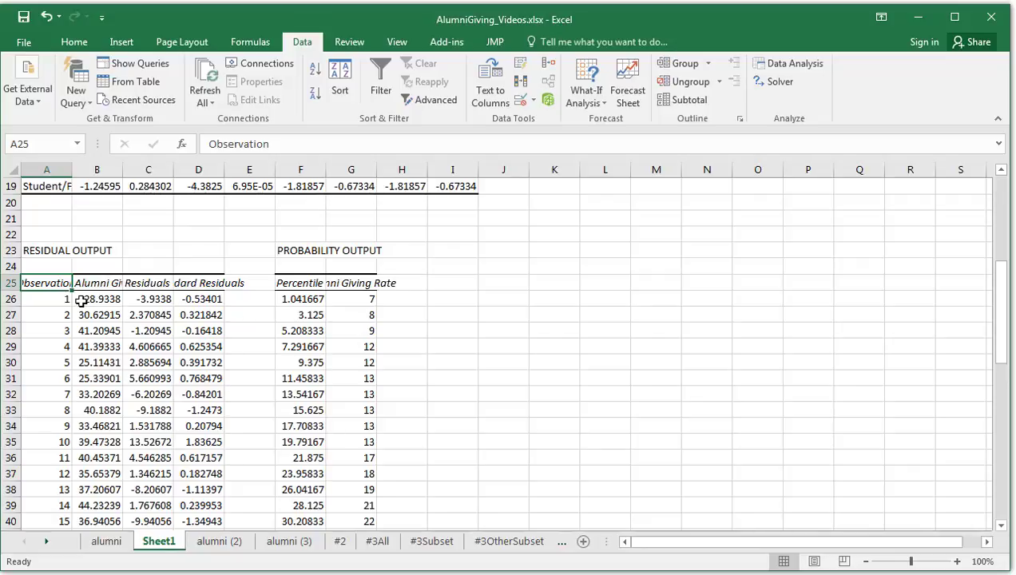
{"action": "key", "text": "Right"}
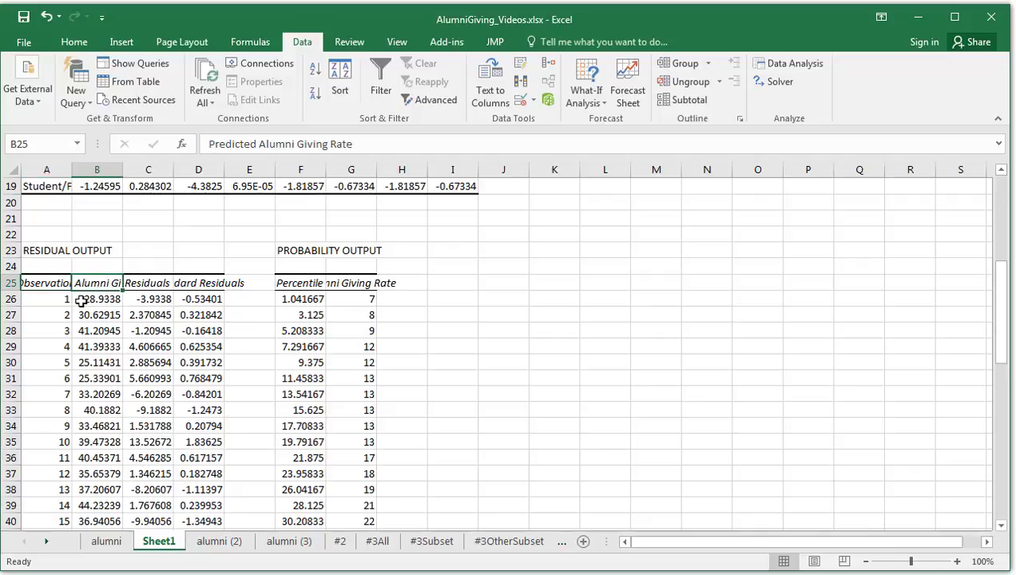
{"action": "left_click", "coordinate": [82, 301]}
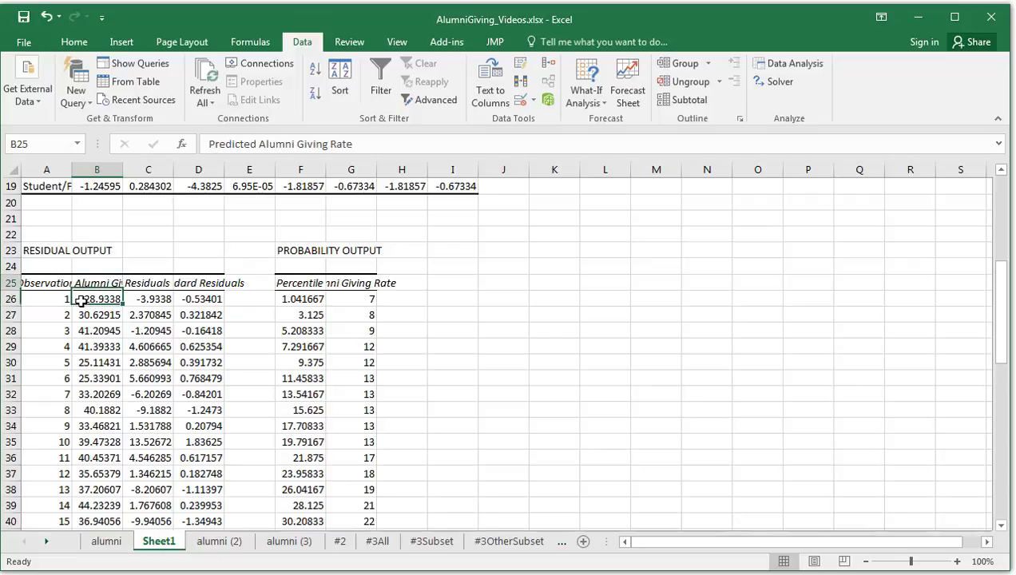
{"action": "key", "text": "Down"}
{"action": "key", "text": "Down"}
{"action": "key", "text": "Down"}
{"action": "key", "text": "Down"}
Return to the regression coefficients of the intercept, Graduation Rate and Student/Faculty Ratio to see how predictions are computed
{"action": "key", "text": "Up"}
{"action": "key", "text": "Up"}
{"action": "key", "text": "Up"}
{"action": "key", "text": "Up"}
{"action": "key", "text": "Up"}
{"action": "key", "text": "Up"}
{"action": "key", "text": "Up"}
{"action": "key", "text": "Up"}
{"action": "key", "text": "Up"}
{"action": "key", "text": "Up"}
{"action": "key", "text": "Up"}
{"action": "key", "text": "Up"}
{"action": "key", "text": "Up"}
{"action": "key", "text": "Up"}
{"action": "key", "text": "Down"}
{"action": "key", "text": "Down"}
{"action": "key", "text": "Down"}
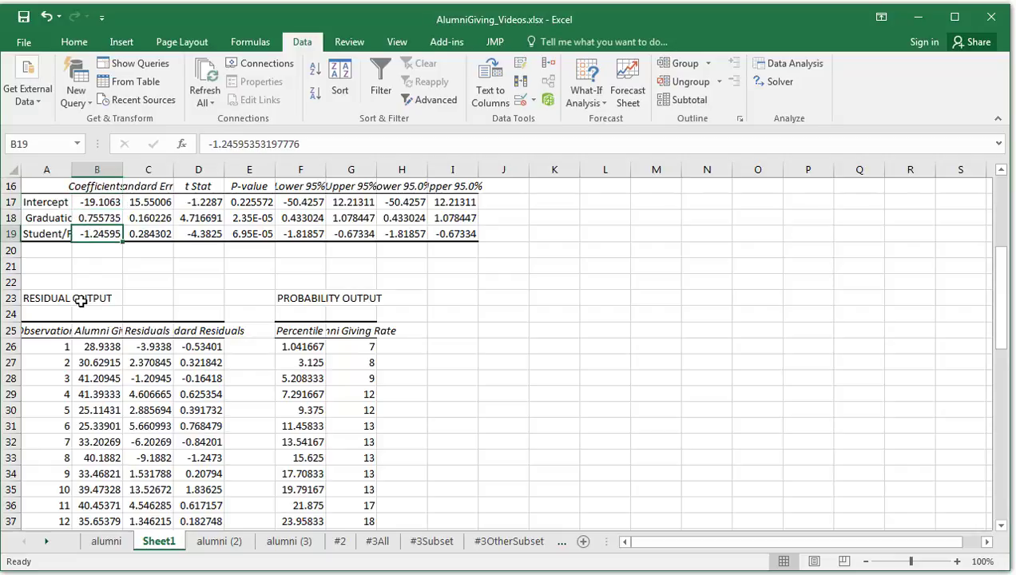
Examine the first observation's predicted alumni giving rate, residual and standardized residual in the residual output
{"action": "key", "text": "Down"}
{"action": "key", "text": "Down"}
{"action": "key", "text": "Down"}
{"action": "key", "text": "Down"}
{"action": "key", "text": "Down"}
{"action": "key", "text": "Down"}
{"action": "key", "text": "Down"}
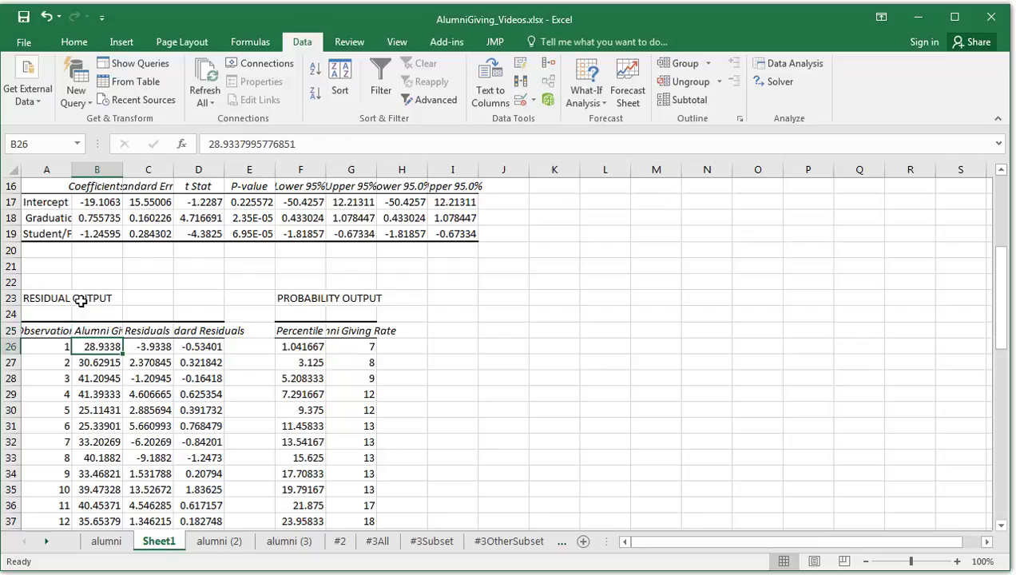
{"action": "key", "text": "Right"}
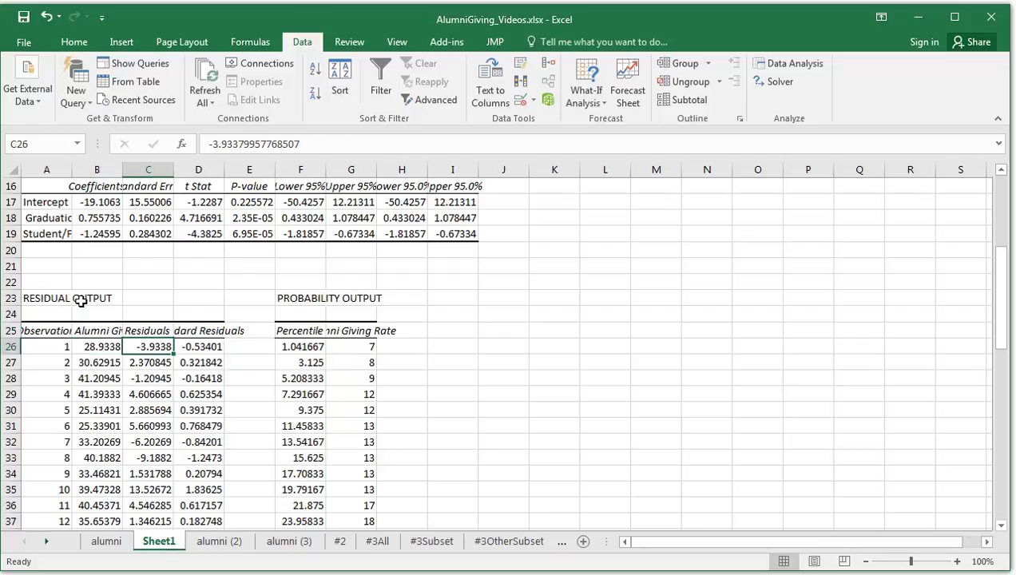
{"action": "key", "text": "Right"}
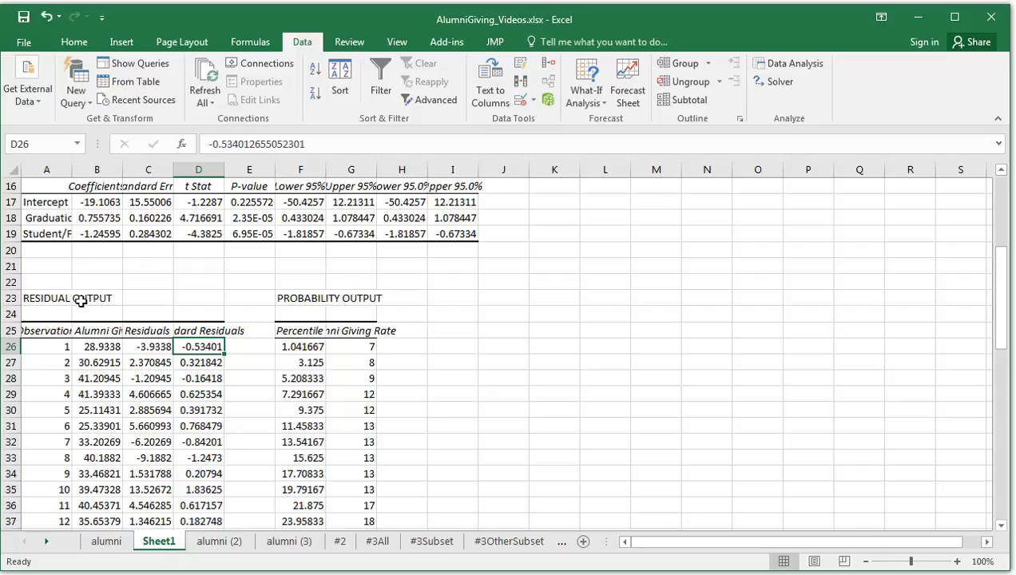
Move the Normal Probability Plot far down the sheet, well clear of the two residual plots
{"action": "scroll", "coordinate": [579, 341], "scroll_direction": "up", "scroll_amount": 5}
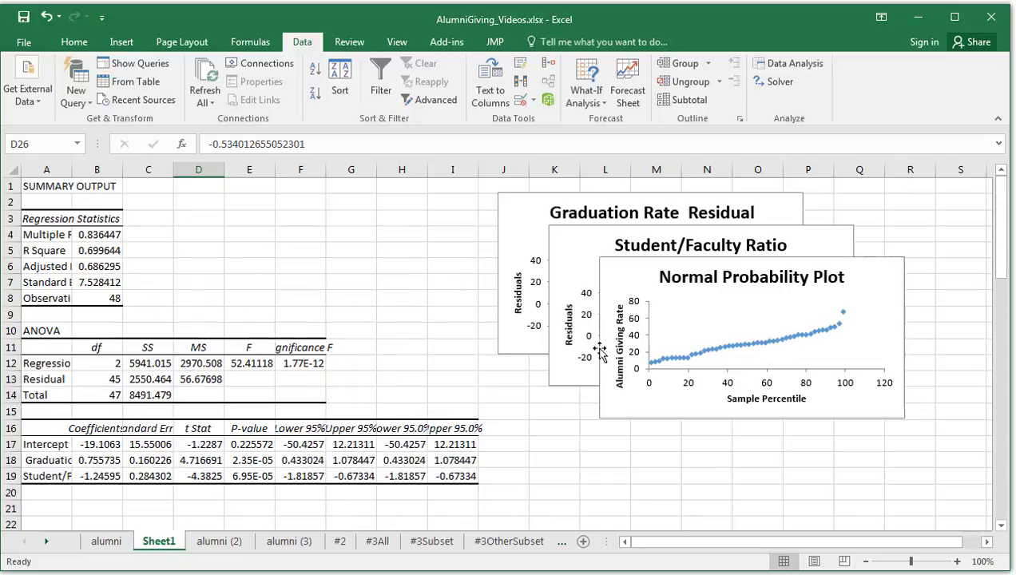
{"action": "left_click_drag", "start_coordinate": [634, 269], "coordinate": [527, 521]}
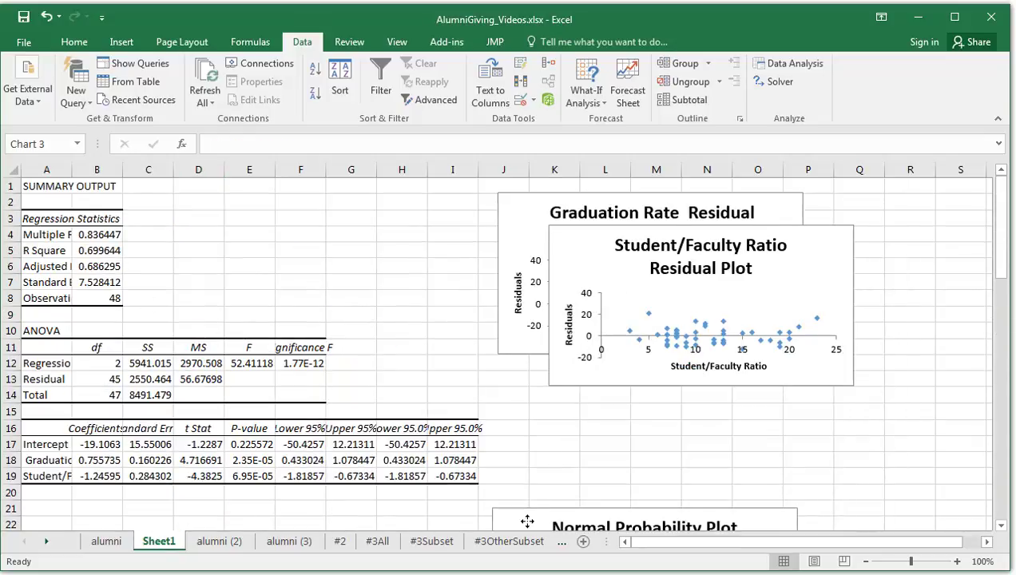
{"action": "scroll", "coordinate": [578, 407], "scroll_direction": "down", "scroll_amount": 8}
{"action": "scroll", "coordinate": [532, 399], "scroll_direction": "up", "scroll_amount": 3}
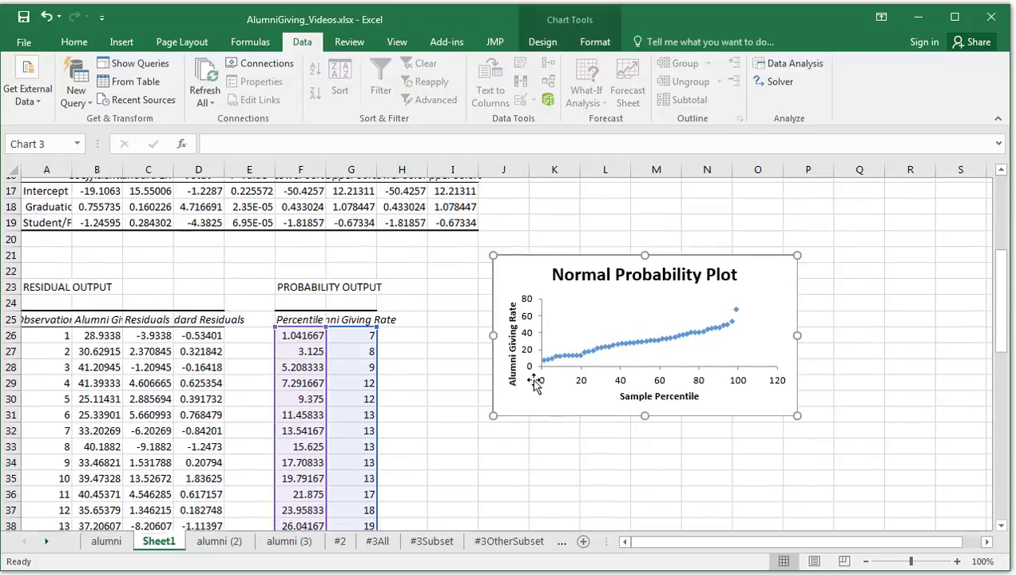
{"action": "left_click_drag", "start_coordinate": [526, 290], "coordinate": [483, 483]}
{"action": "scroll", "coordinate": [516, 381], "scroll_direction": "down", "scroll_amount": 6}
{"action": "scroll", "coordinate": [517, 367], "scroll_direction": "down", "scroll_amount": 3}
{"action": "scroll", "coordinate": [512, 356], "scroll_direction": "up", "scroll_amount": 3}
{"action": "left_click_drag", "start_coordinate": [476, 227], "coordinate": [413, 467]}
{"action": "scroll", "coordinate": [472, 386], "scroll_direction": "up", "scroll_amount": 12}
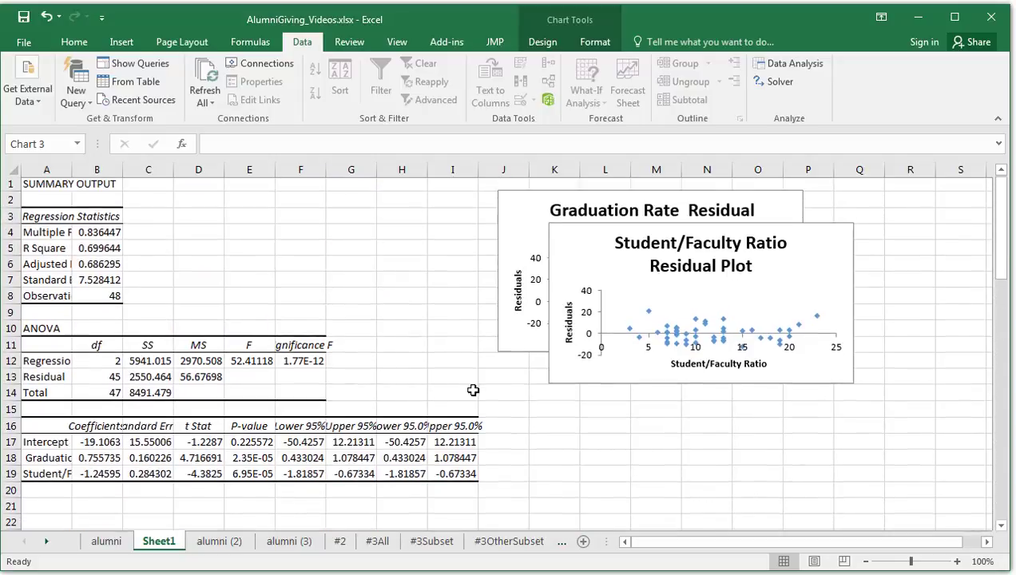
Move the Student/Faculty Ratio residual plot below the Graduation Rate residual plot, and enlarge the Graduation Rate plot to fill the freed space
{"action": "left_click_drag", "start_coordinate": [569, 243], "coordinate": [524, 506]}
{"action": "left_click", "coordinate": [754, 347]}
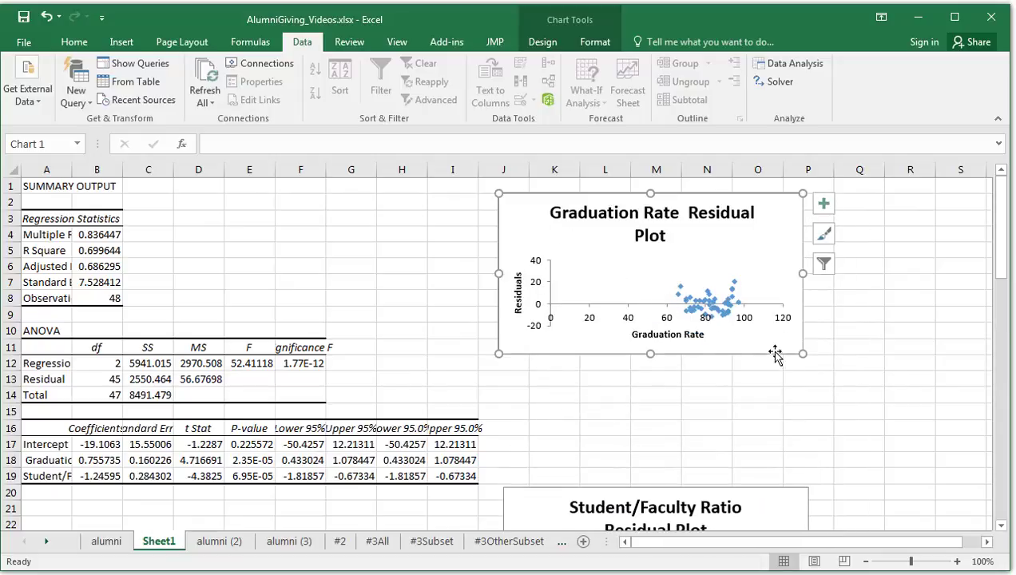
{"action": "left_click_drag", "start_coordinate": [803, 353], "coordinate": [964, 476]}
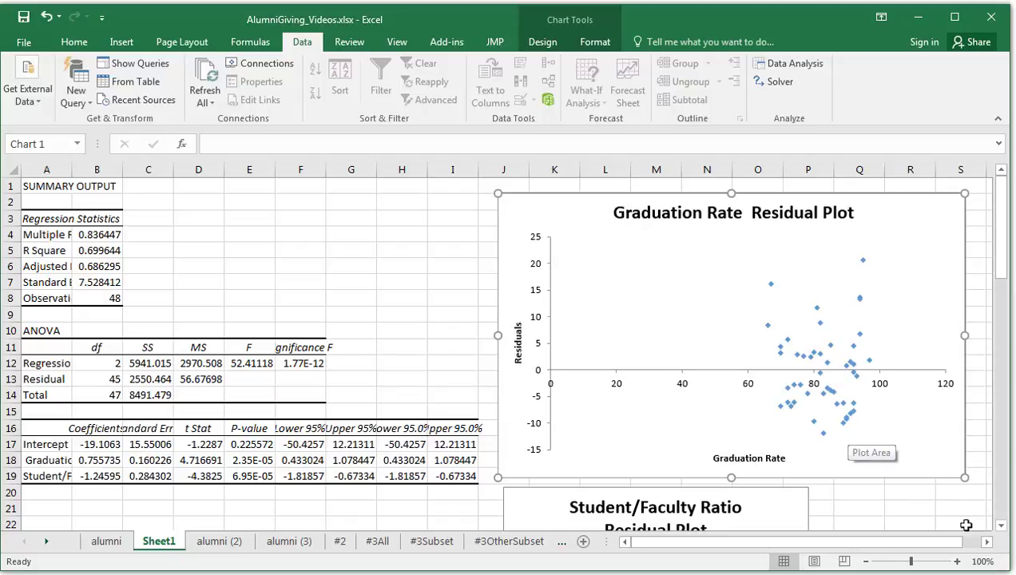
Set the minimum bound of the Graduation Rate residual plot's horizontal axis to 60
{"action": "left_click", "coordinate": [957, 561]}
{"action": "left_click", "coordinate": [956, 561]}
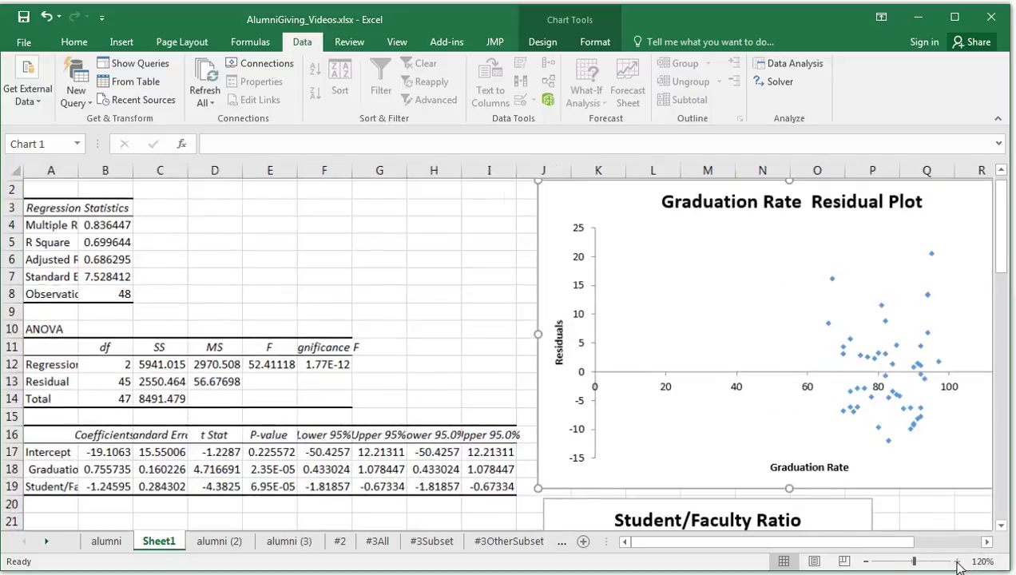
{"action": "left_click_drag", "start_coordinate": [847, 542], "coordinate": [928, 541]}
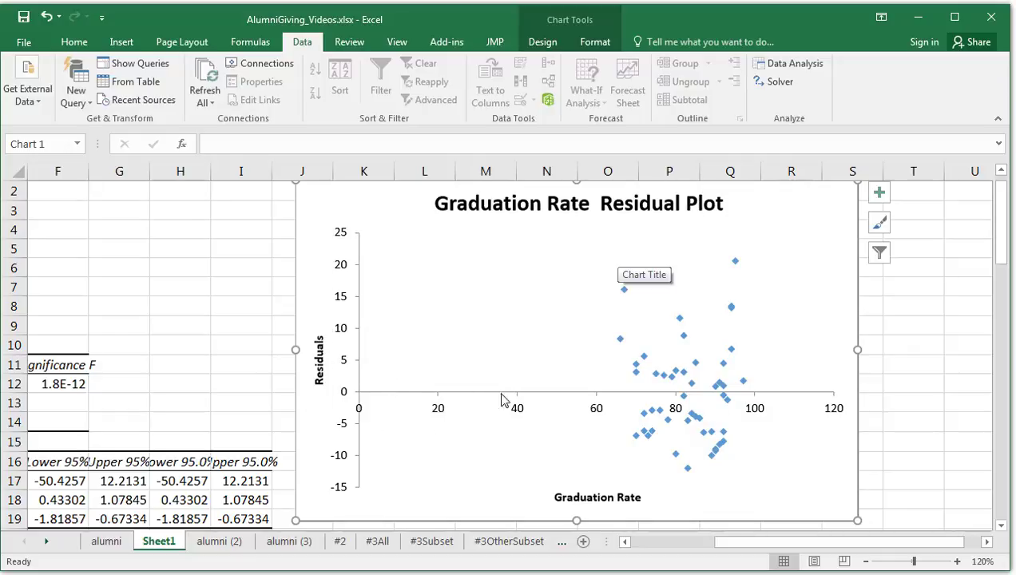
{"action": "left_click", "coordinate": [440, 412]}
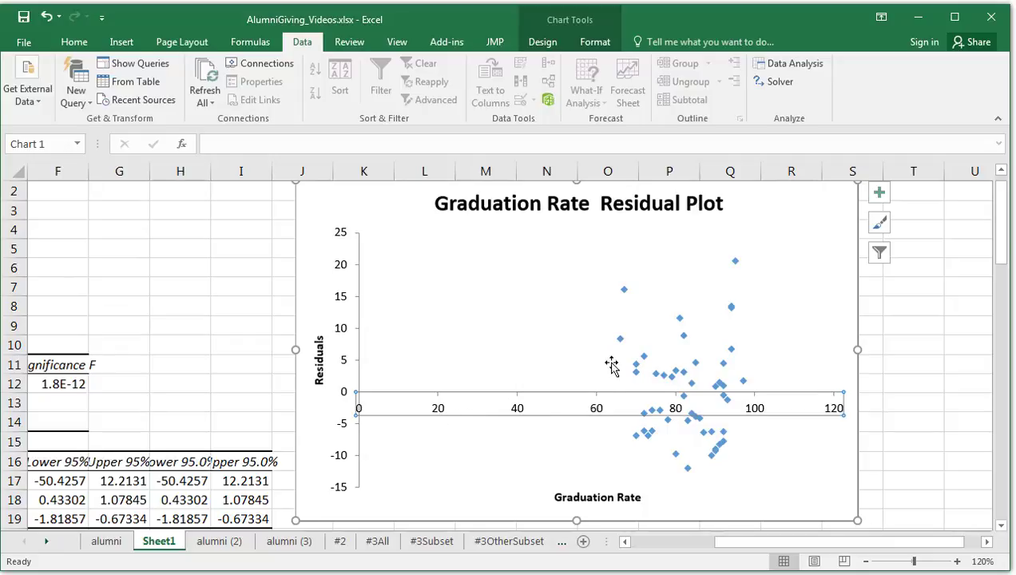
{"action": "mouse_move", "coordinate": [622, 346]}
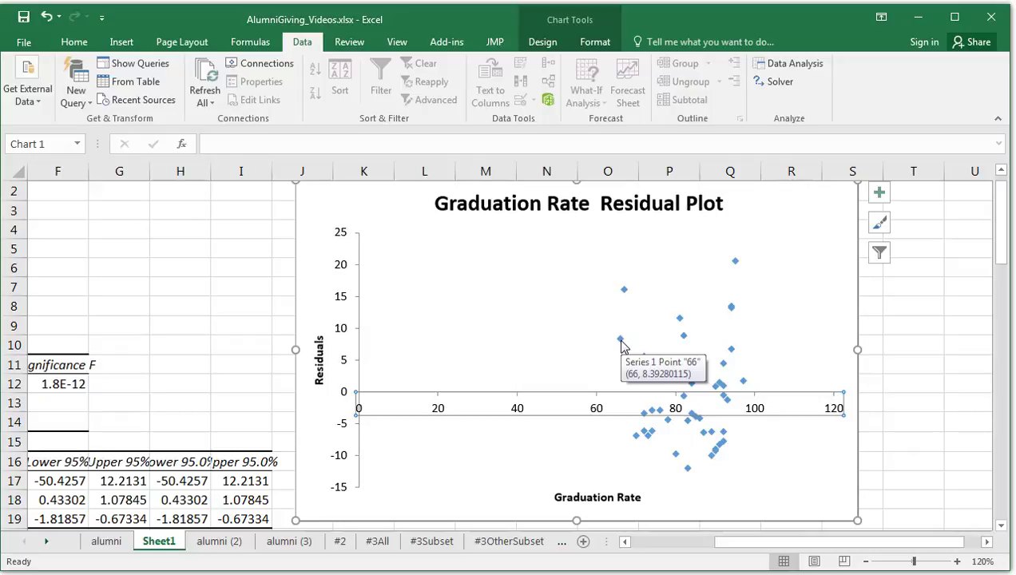
{"action": "right_click", "coordinate": [595, 415]}
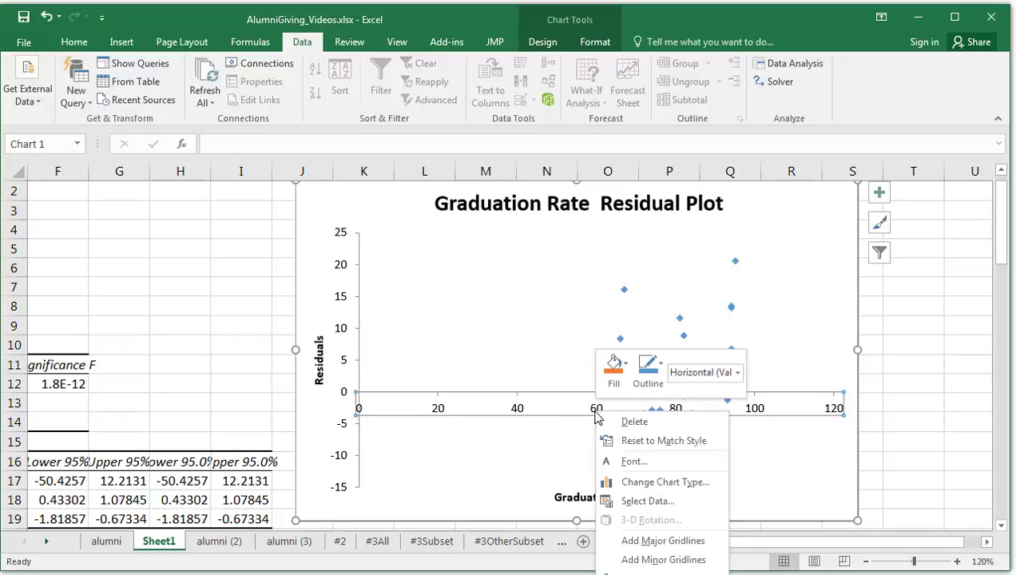
{"action": "left_click", "coordinate": [647, 568]}
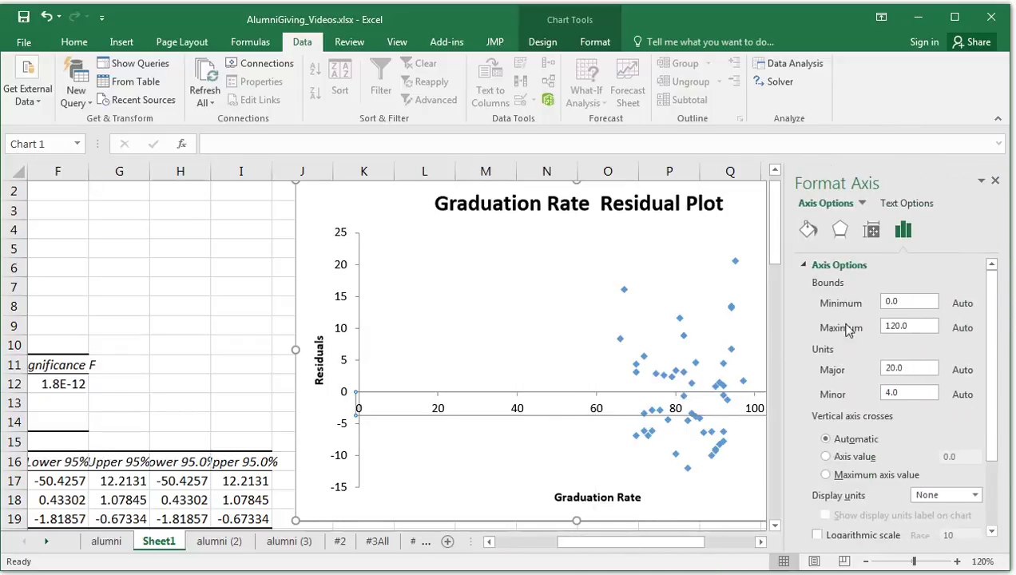
{"action": "left_click_drag", "start_coordinate": [903, 303], "coordinate": [872, 313]}
{"action": "key", "text": "Return"}
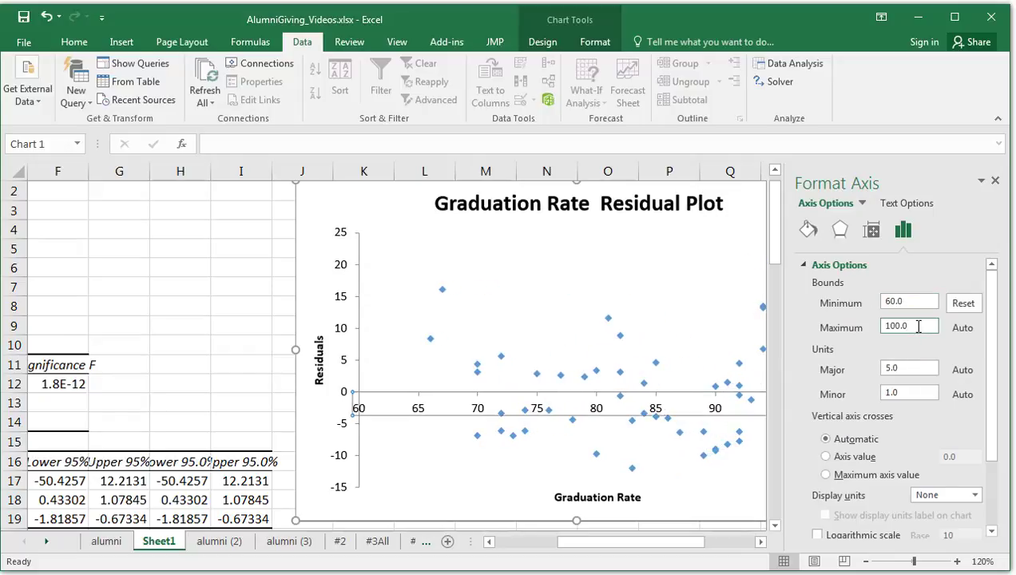
{"action": "left_click", "coordinate": [994, 183]}
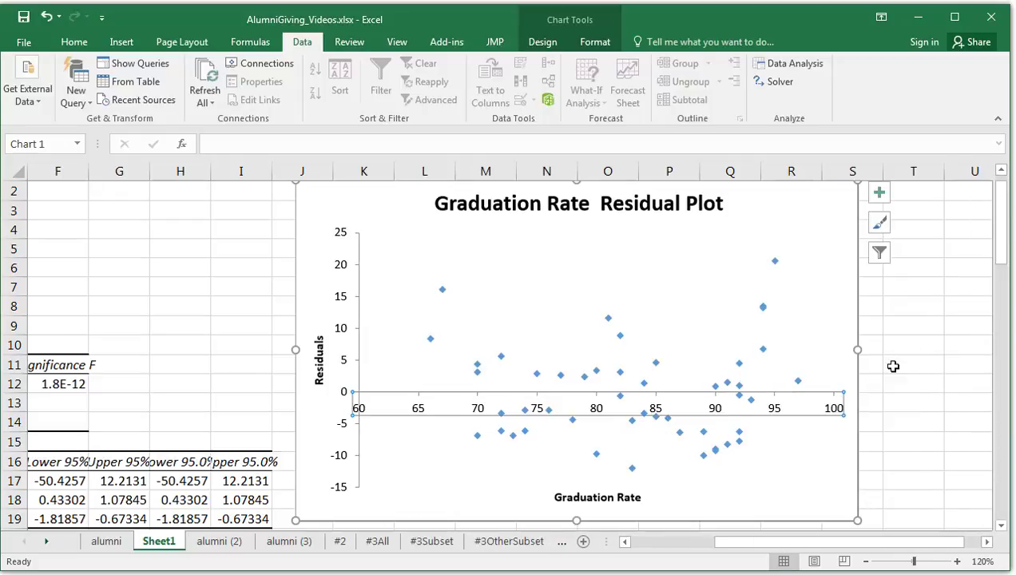
Examine the Graduation Rate residual plot for patterns and unusually large residuals around the zero line
{"action": "left_click", "coordinate": [824, 481]}
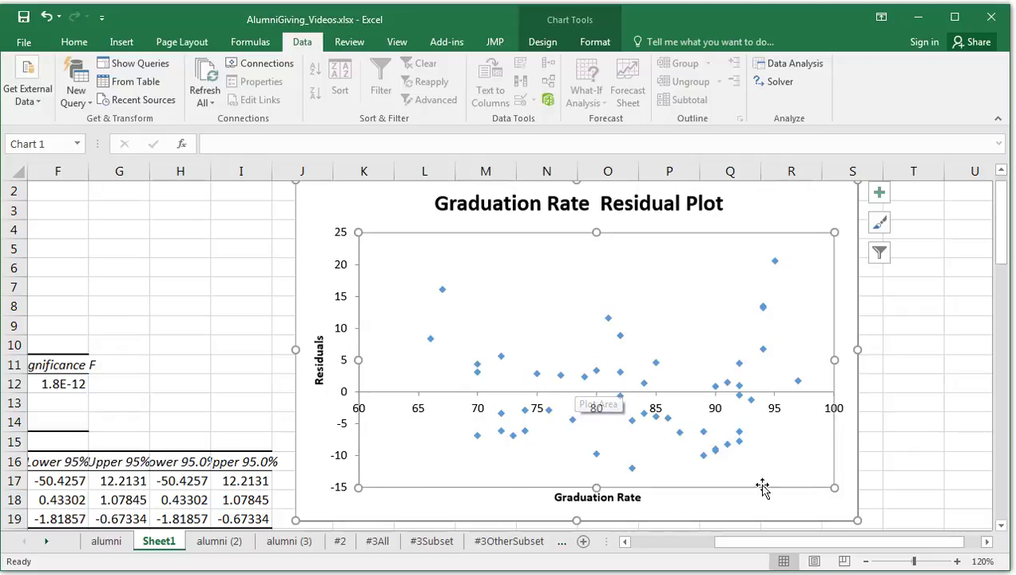
{"action": "left_click", "coordinate": [893, 457]}
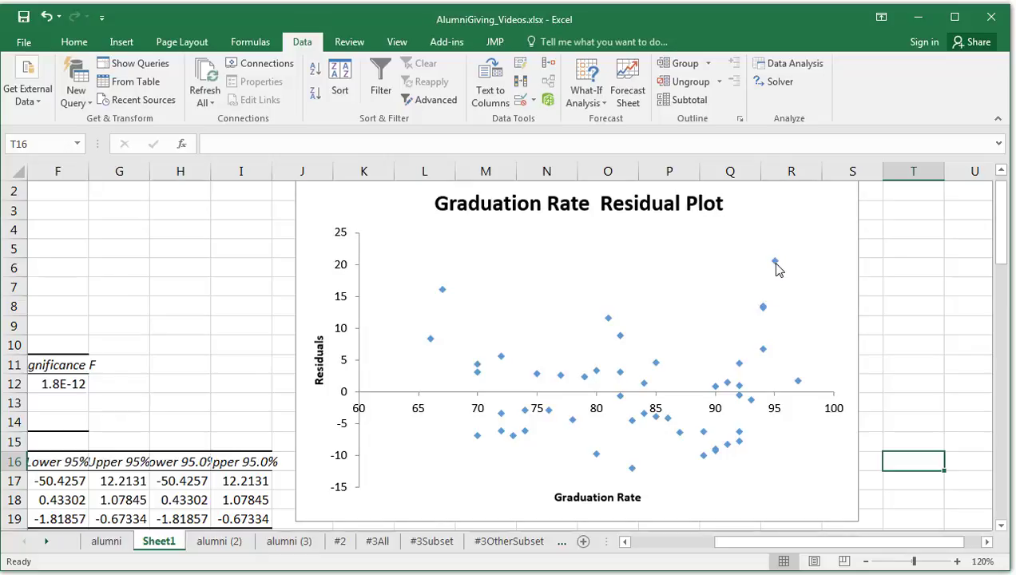
{"action": "mouse_move", "coordinate": [776, 267]}
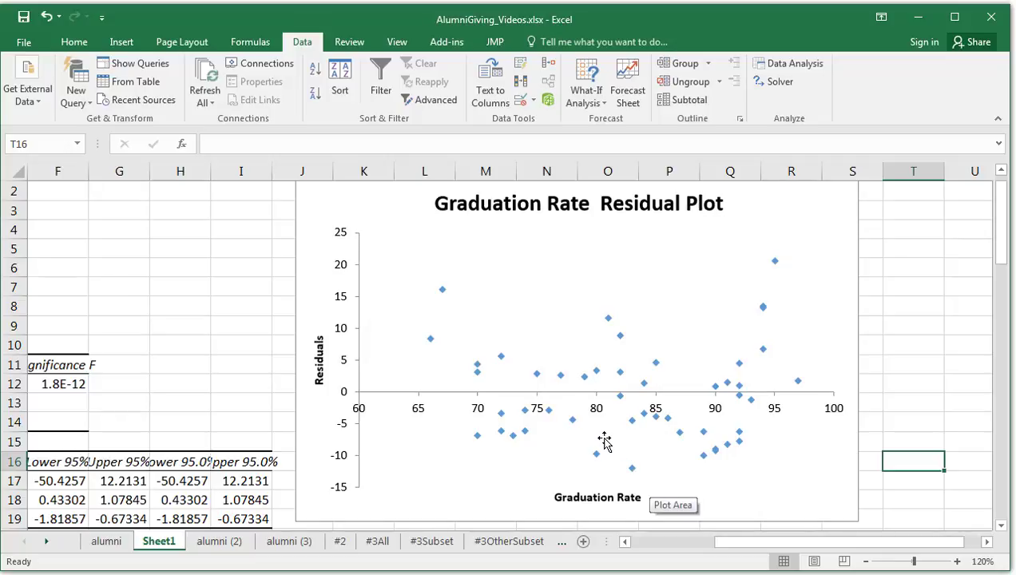
{"action": "mouse_move", "coordinate": [570, 423]}
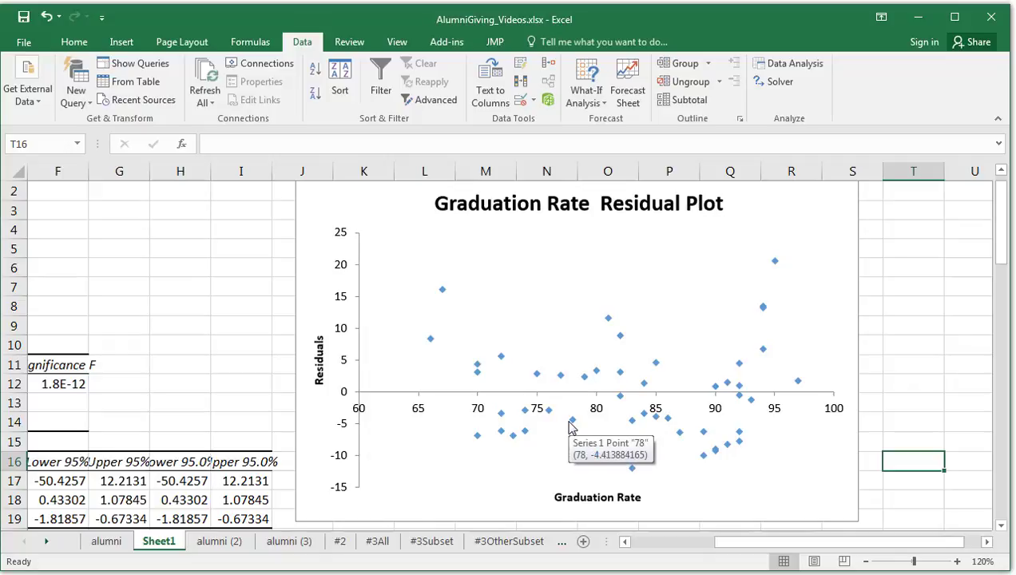
Enlarge the Student/Faculty Ratio residual plot to about the width of the Graduation Rate residual plot above it
{"action": "scroll", "coordinate": [569, 432], "scroll_direction": "down", "scroll_amount": 4}
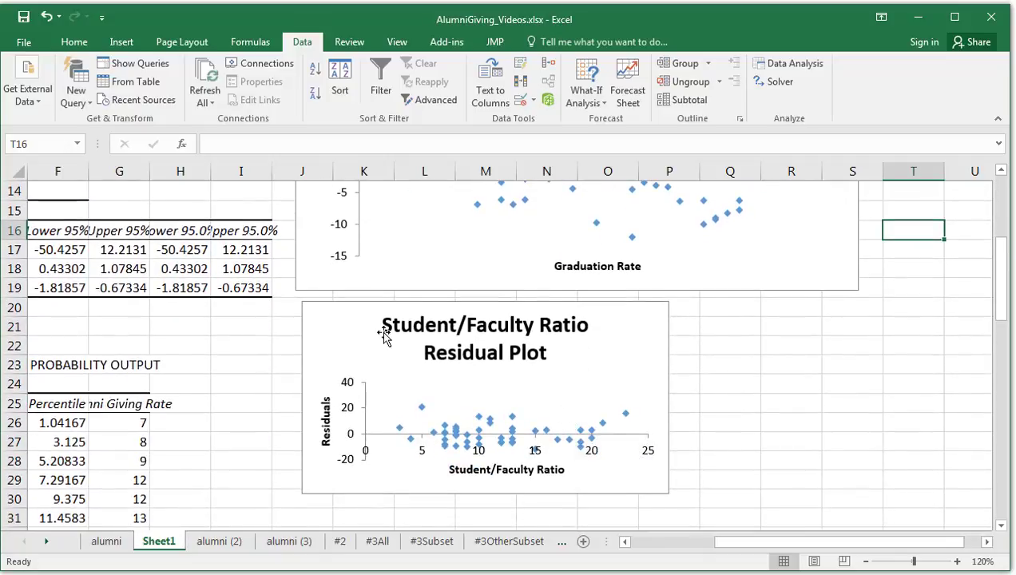
{"action": "left_click", "coordinate": [330, 312]}
{"action": "left_click_drag", "start_coordinate": [665, 495], "coordinate": [847, 559]}
{"action": "scroll", "coordinate": [816, 444], "scroll_direction": "down", "scroll_amount": 3}
{"action": "scroll", "coordinate": [753, 463], "scroll_direction": "up", "scroll_amount": 1}
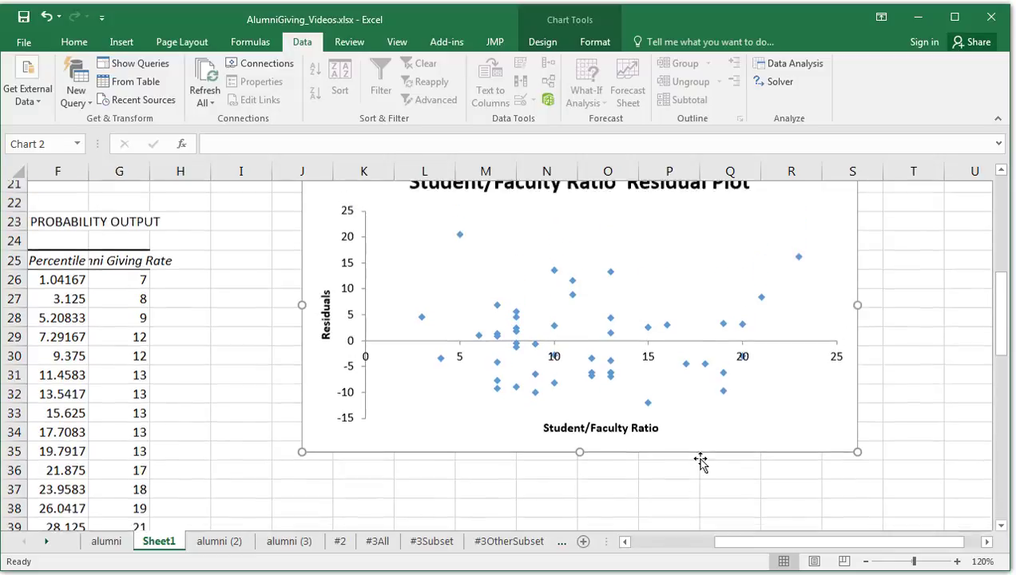
{"action": "scroll", "coordinate": [701, 461], "scroll_direction": "up", "scroll_amount": 1}
{"action": "left_click_drag", "start_coordinate": [855, 517], "coordinate": [861, 386]}
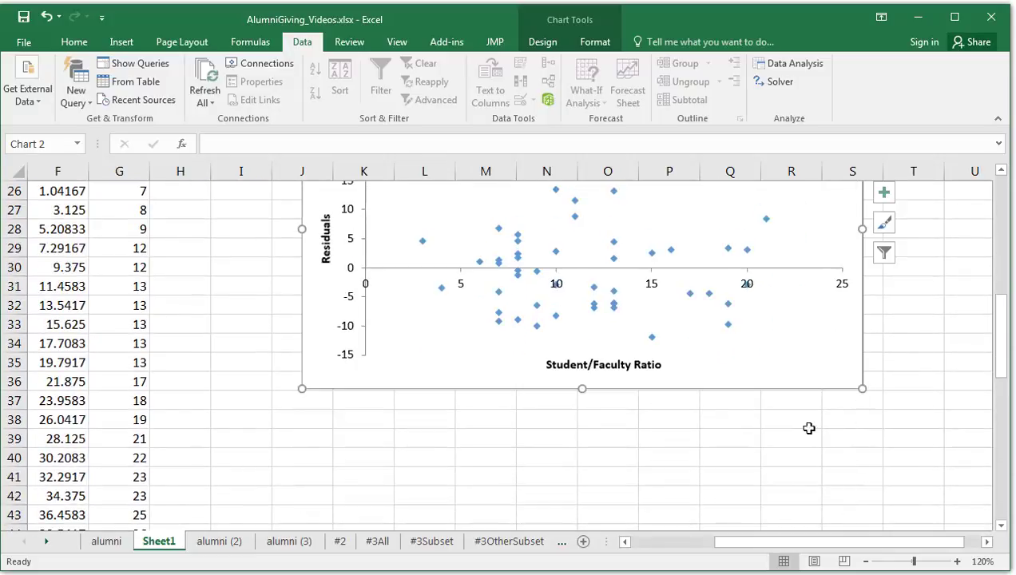
{"action": "scroll", "coordinate": [748, 469], "scroll_direction": "up", "scroll_amount": 3}
{"action": "scroll", "coordinate": [749, 470], "scroll_direction": "down", "scroll_amount": 1}
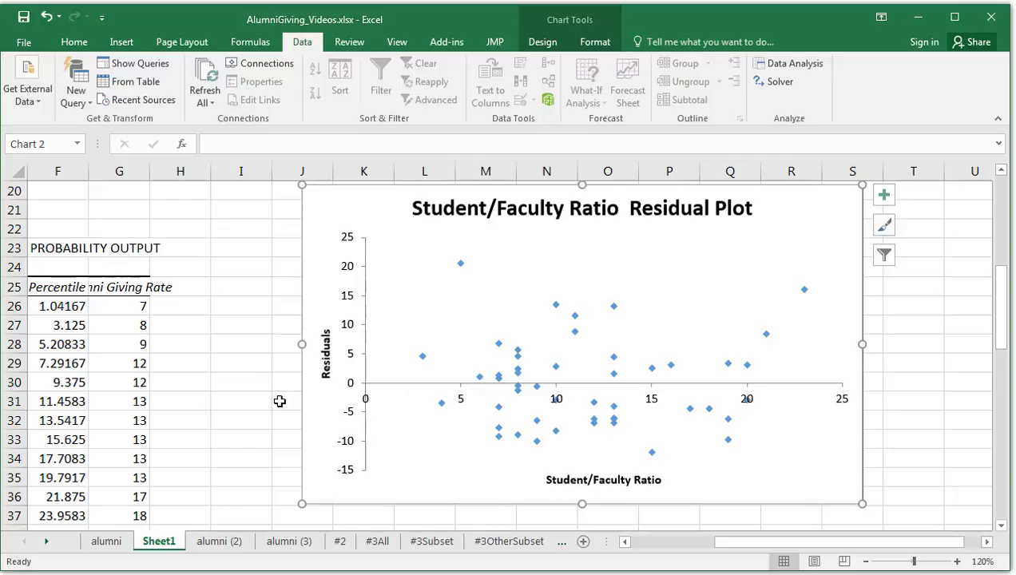
Insert a scatter chart of the residuals against the predicted alumni giving rates from B25:C73, headers included
{"action": "scroll", "coordinate": [264, 409], "scroll_direction": "down", "scroll_amount": 3}
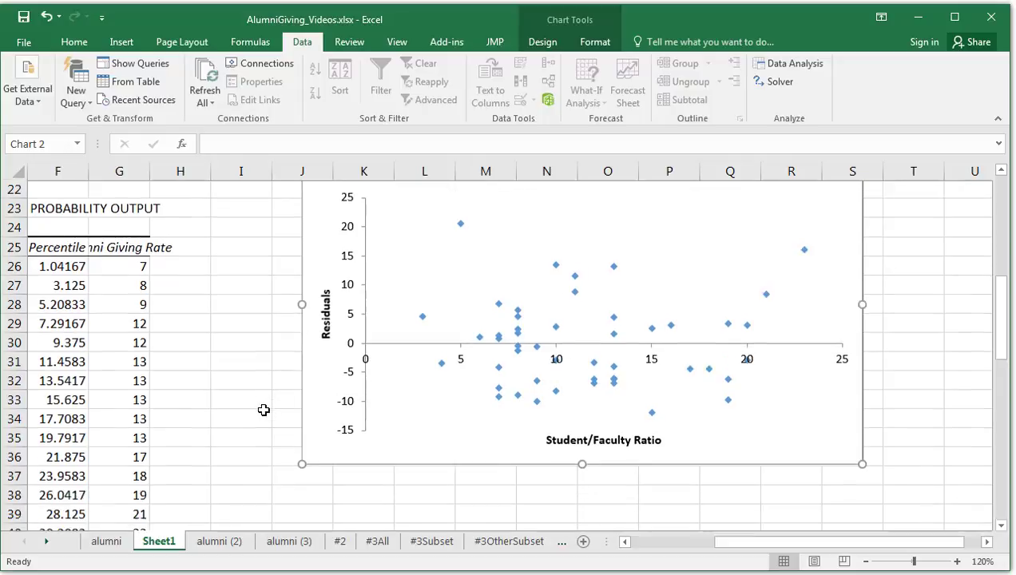
{"action": "left_click", "coordinate": [651, 545]}
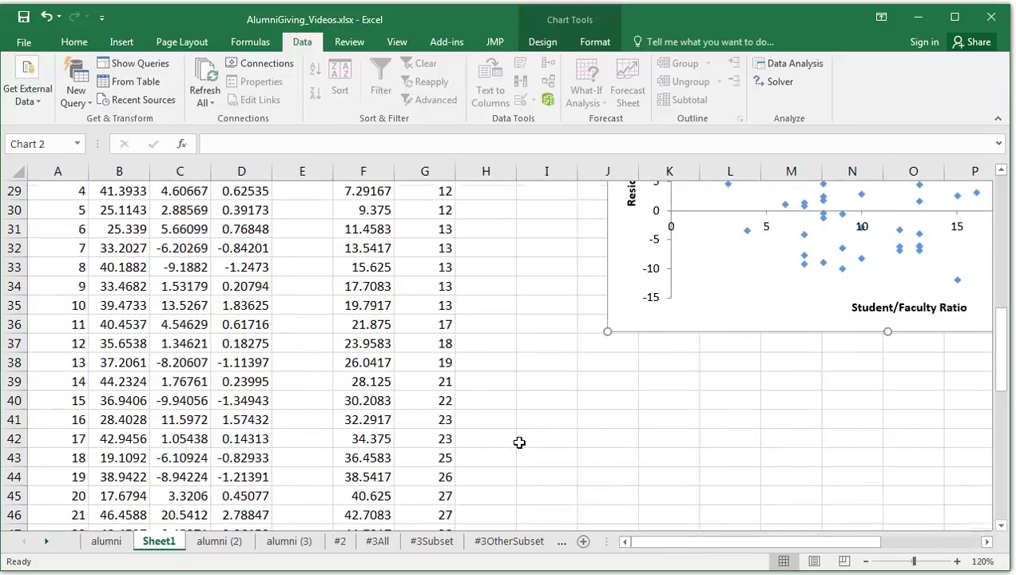
{"action": "scroll", "coordinate": [519, 442], "scroll_direction": "up", "scroll_amount": 3}
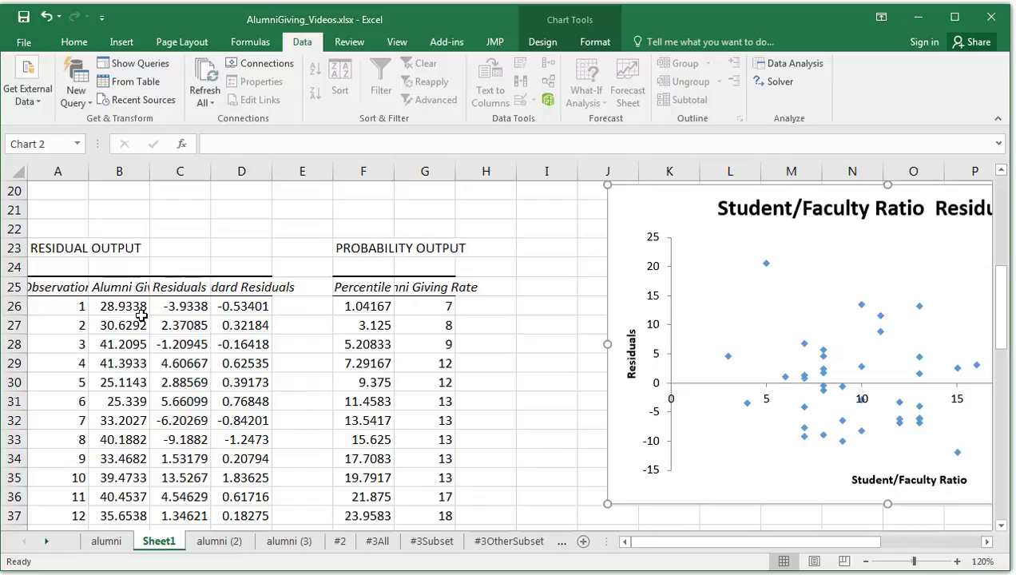
{"action": "left_click_drag", "start_coordinate": [114, 289], "coordinate": [174, 496]}
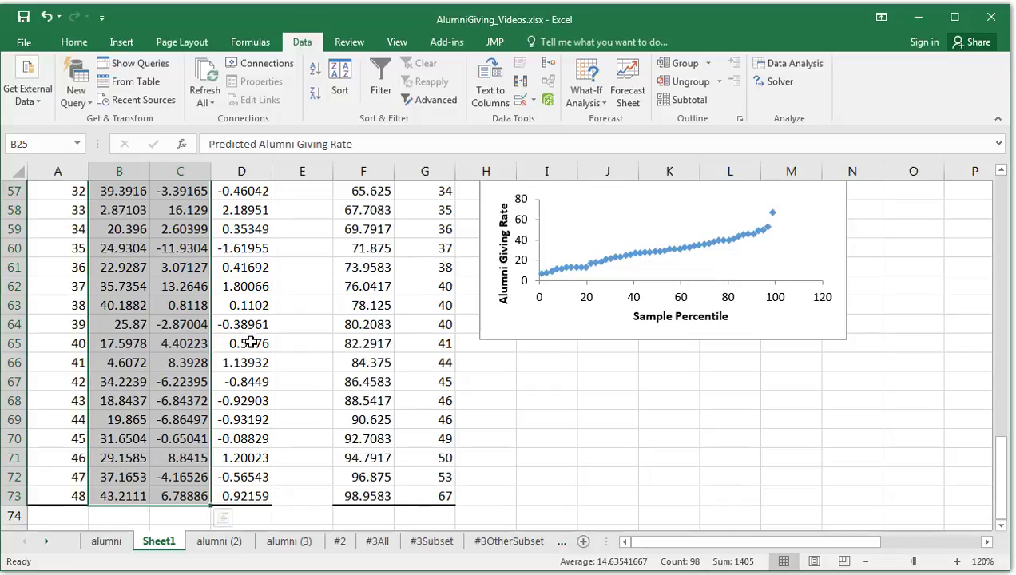
{"action": "scroll", "coordinate": [251, 343], "scroll_direction": "up", "scroll_amount": 14}
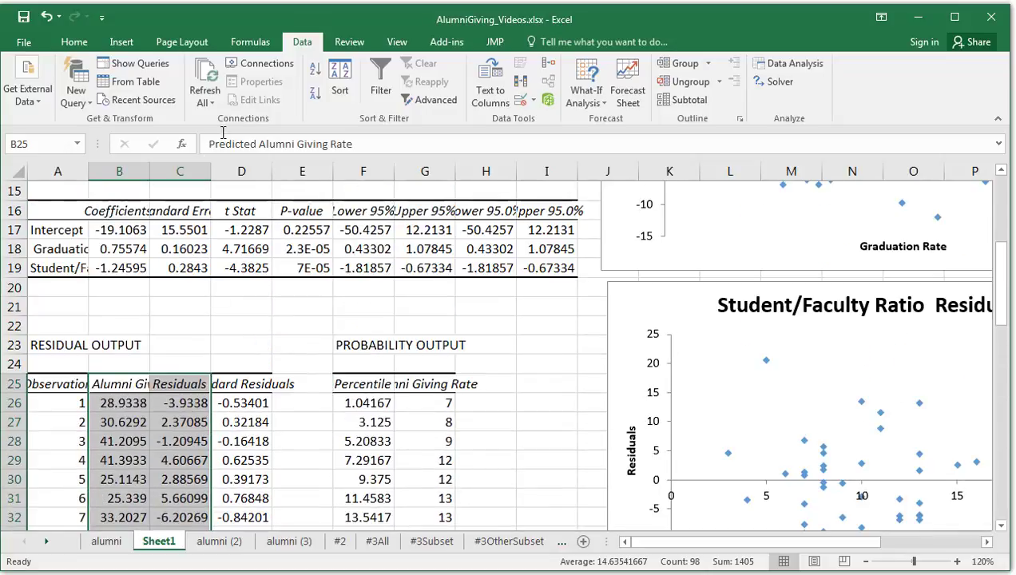
{"action": "left_click", "coordinate": [122, 42]}
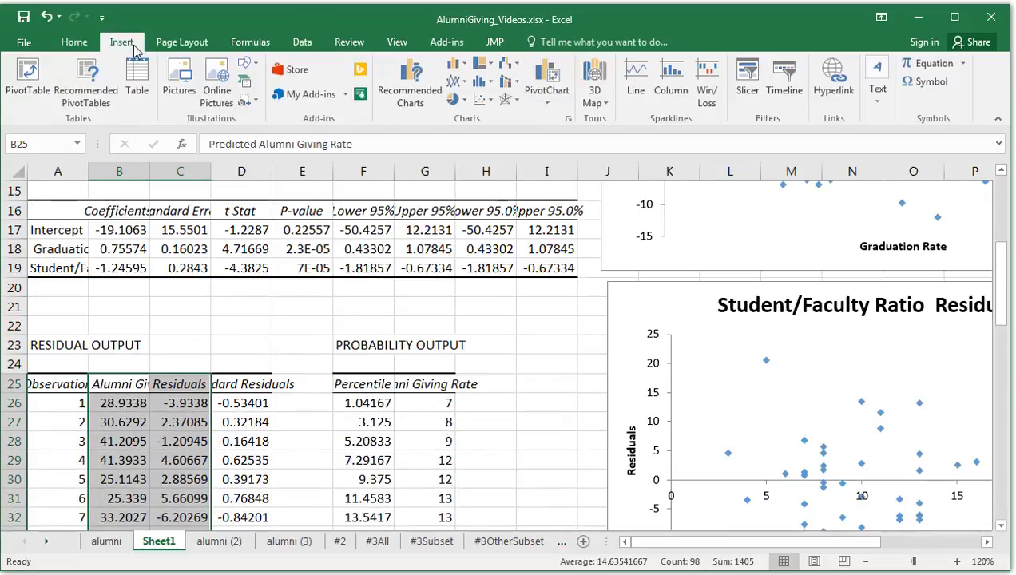
{"action": "left_click", "coordinate": [489, 101]}
{"action": "left_click", "coordinate": [492, 148]}
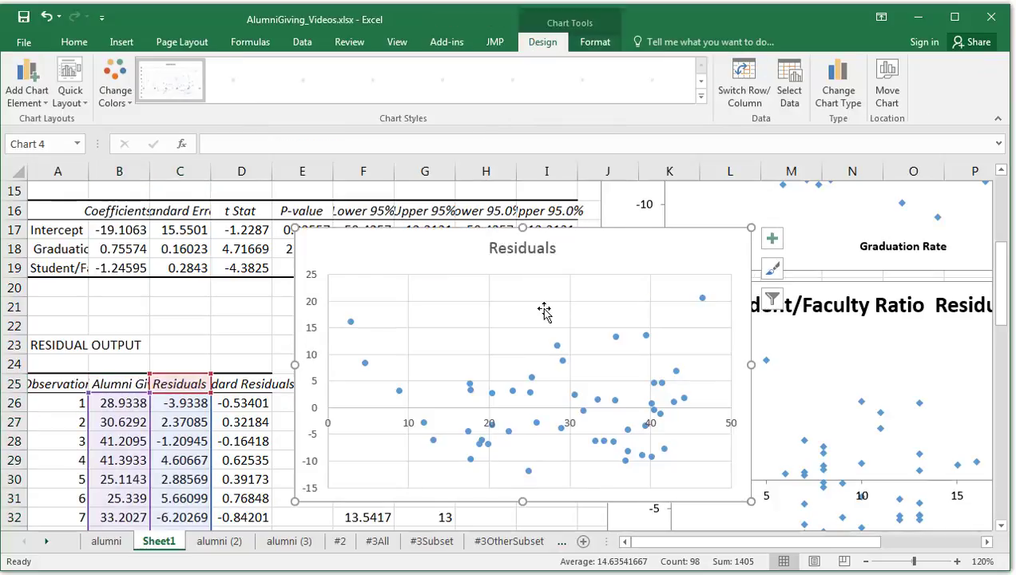
Move the new Residuals scatter chart directly below the Student/Faculty Ratio residual plot and enlarge it to about the same width
{"action": "left_click_drag", "start_coordinate": [408, 265], "coordinate": [703, 457]}
{"action": "left_click_drag", "start_coordinate": [794, 548], "coordinate": [868, 548]}
{"action": "scroll", "coordinate": [767, 400], "scroll_direction": "down", "scroll_amount": 4}
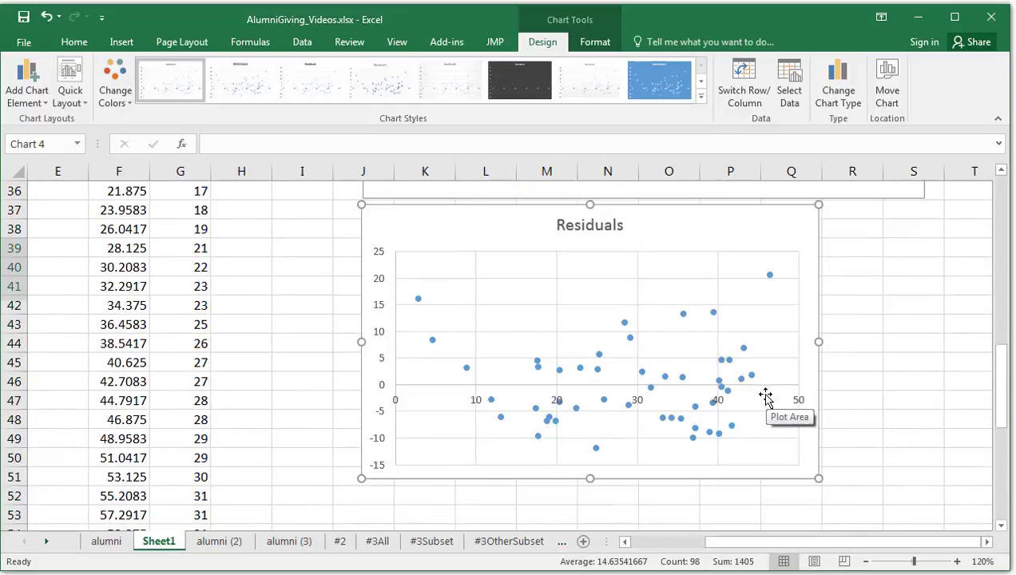
{"action": "left_click_drag", "start_coordinate": [819, 477], "coordinate": [922, 521]}
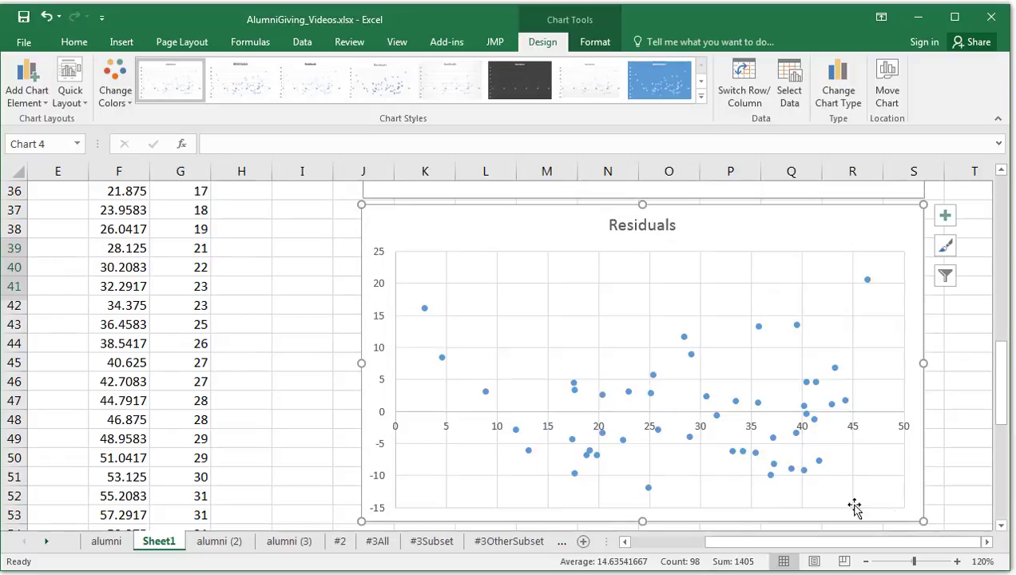
Delete the vertical gridlines from the Residuals scatter chart
{"action": "left_click", "coordinate": [447, 274]}
{"action": "key", "text": "Delete"}
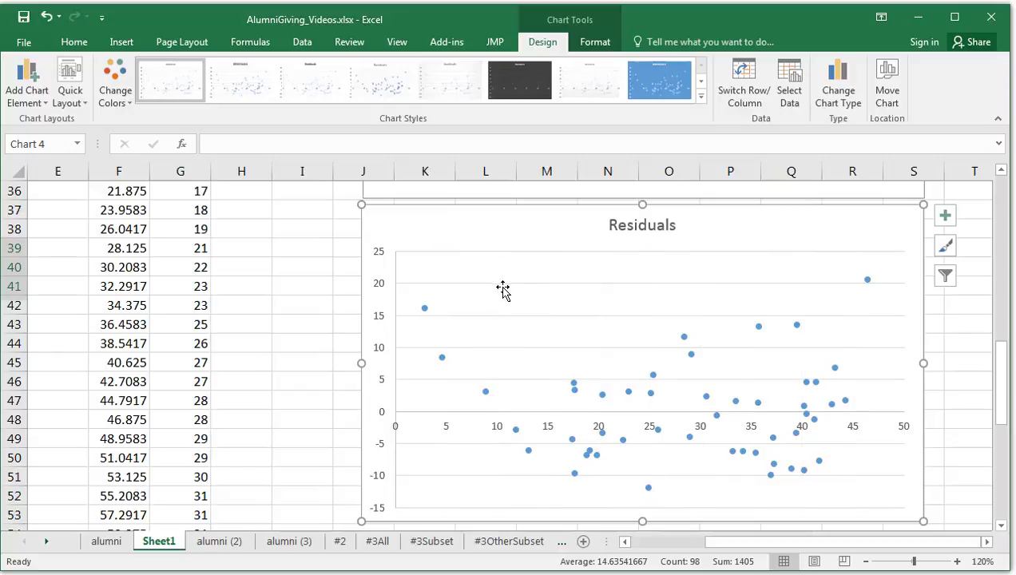
Delete the horizontal gridlines from the Residuals scatter chart
{"action": "left_click", "coordinate": [504, 283]}
{"action": "key", "text": "Delete"}
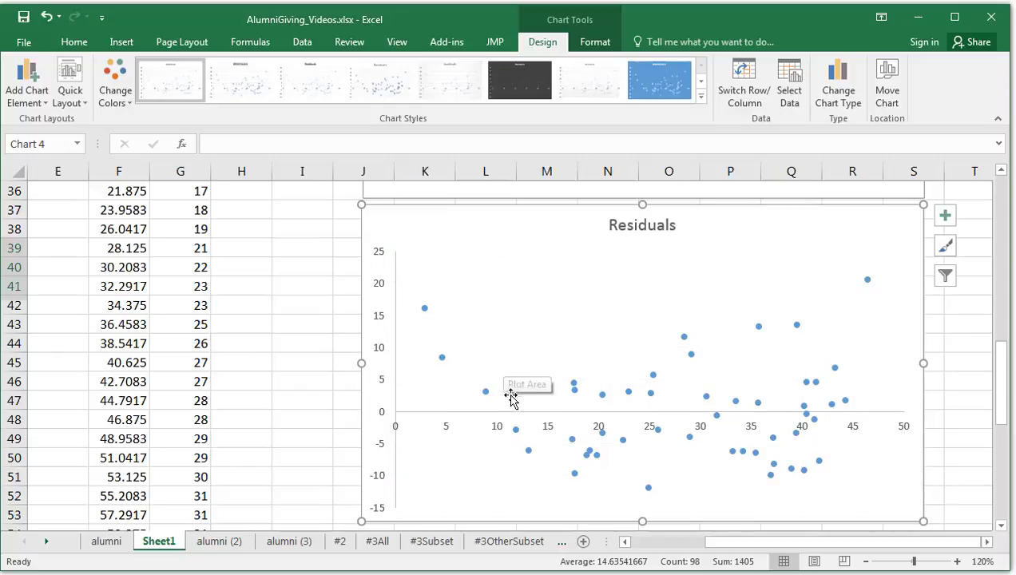
{"action": "scroll", "coordinate": [484, 399], "scroll_direction": "down", "scroll_amount": 1}
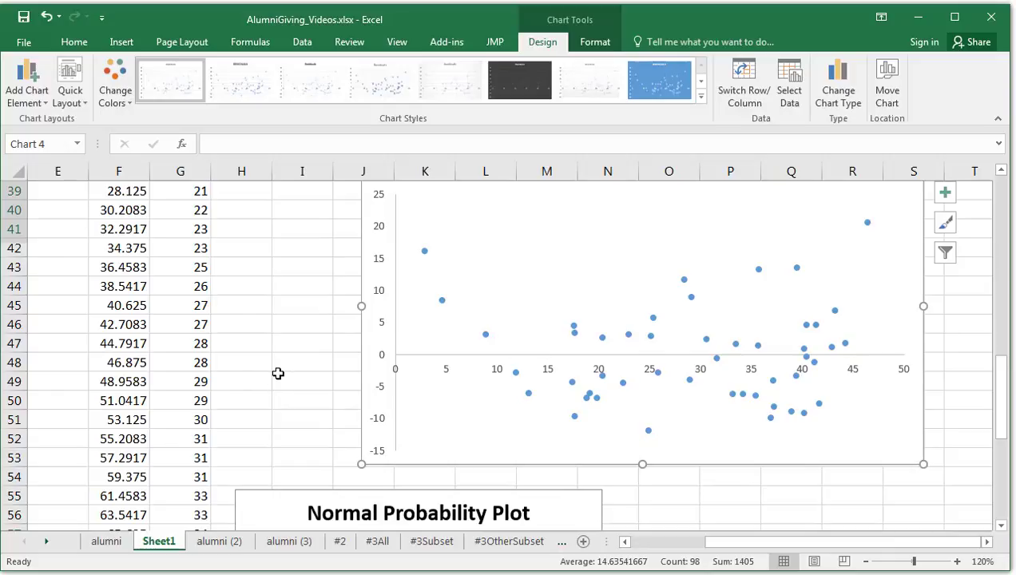
Change the Residuals scatter chart's y values to the standard residuals in D26:D73, keeping the predicted giving rates as x values
{"action": "left_click", "coordinate": [424, 250]}
{"action": "scroll", "coordinate": [241, 373], "scroll_direction": "up", "scroll_amount": 5}
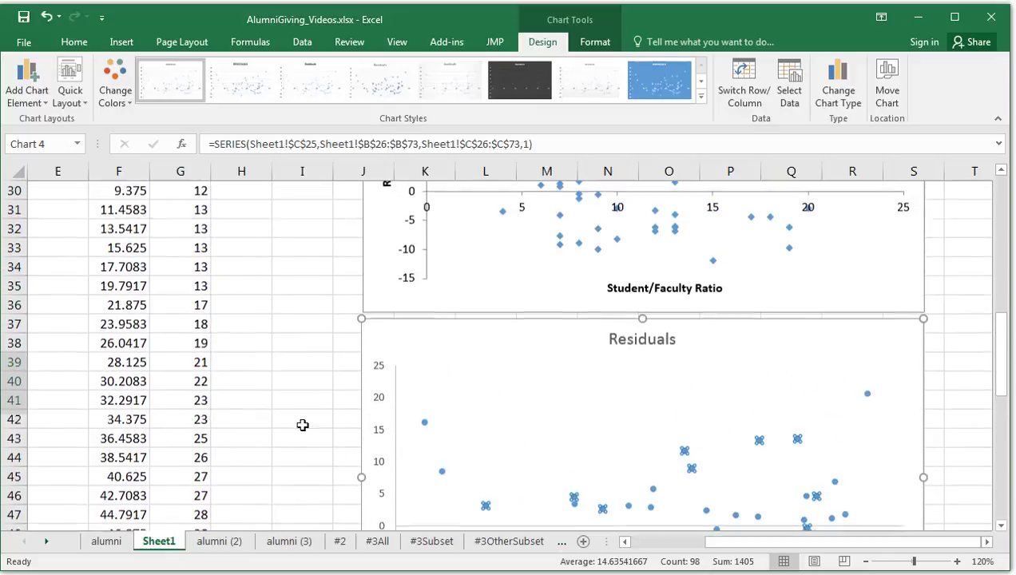
{"action": "left_click_drag", "start_coordinate": [730, 549], "coordinate": [639, 548]}
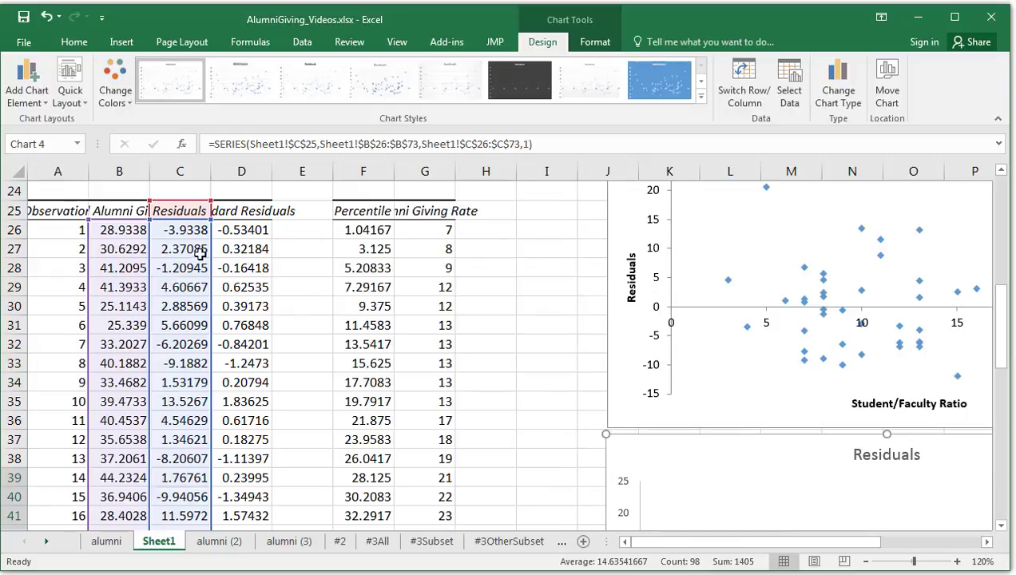
{"action": "left_click_drag", "start_coordinate": [199, 251], "coordinate": [261, 251]}
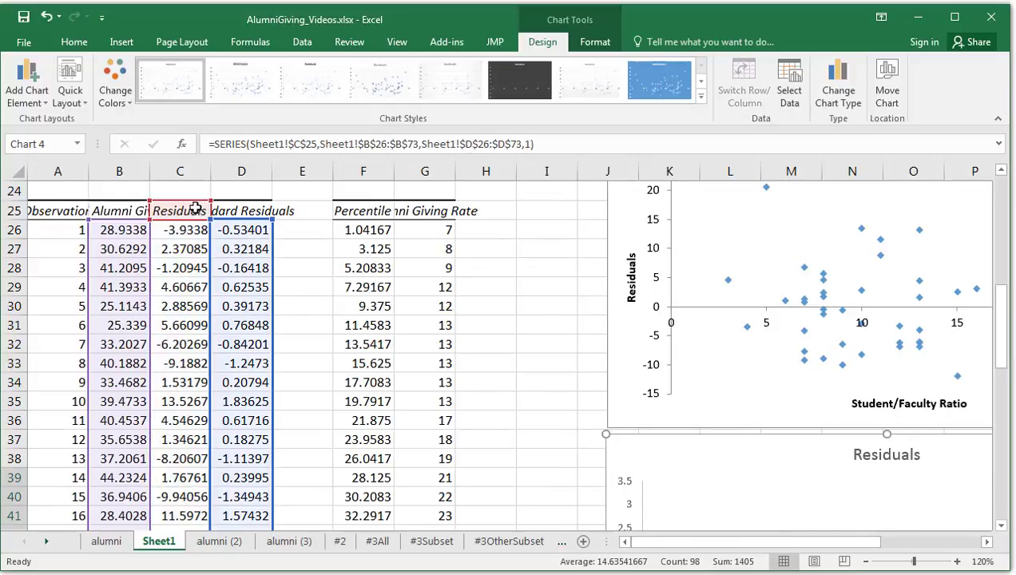
Change the scatter chart's series name reference to the Standard Residuals header in D25
{"action": "left_click_drag", "start_coordinate": [189, 199], "coordinate": [264, 198]}
{"action": "left_click", "coordinate": [239, 248]}
{"action": "left_click", "coordinate": [727, 279]}
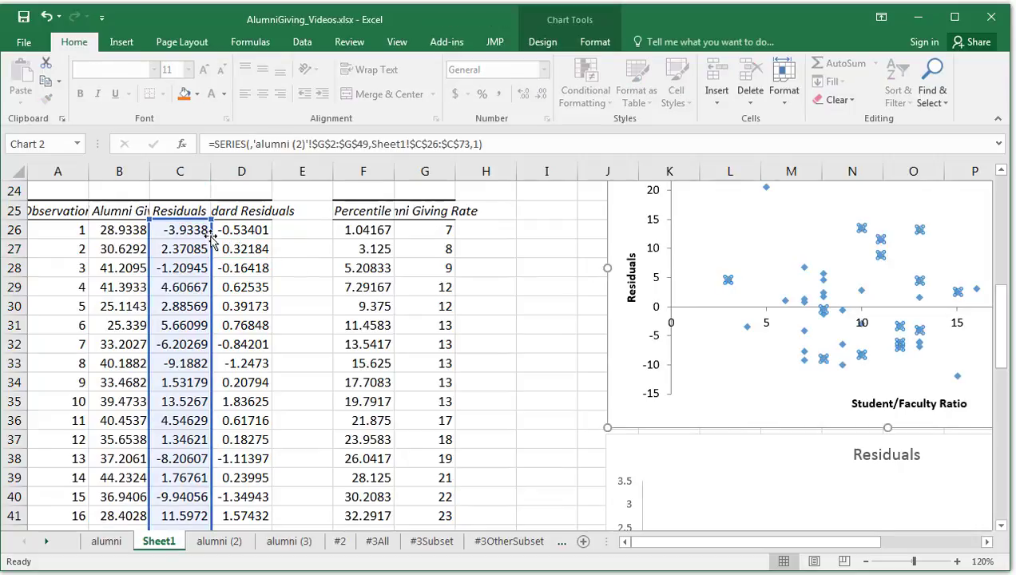
{"action": "left_click", "coordinate": [664, 478]}
{"action": "scroll", "coordinate": [678, 481], "scroll_direction": "down", "scroll_amount": 2}
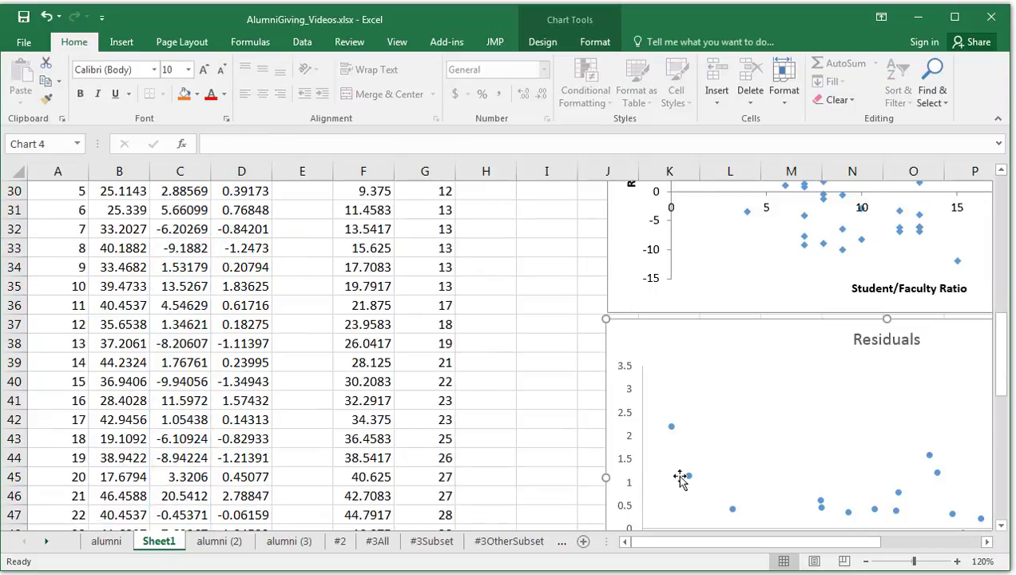
{"action": "left_click", "coordinate": [688, 477]}
{"action": "scroll", "coordinate": [331, 322], "scroll_direction": "up", "scroll_amount": 2}
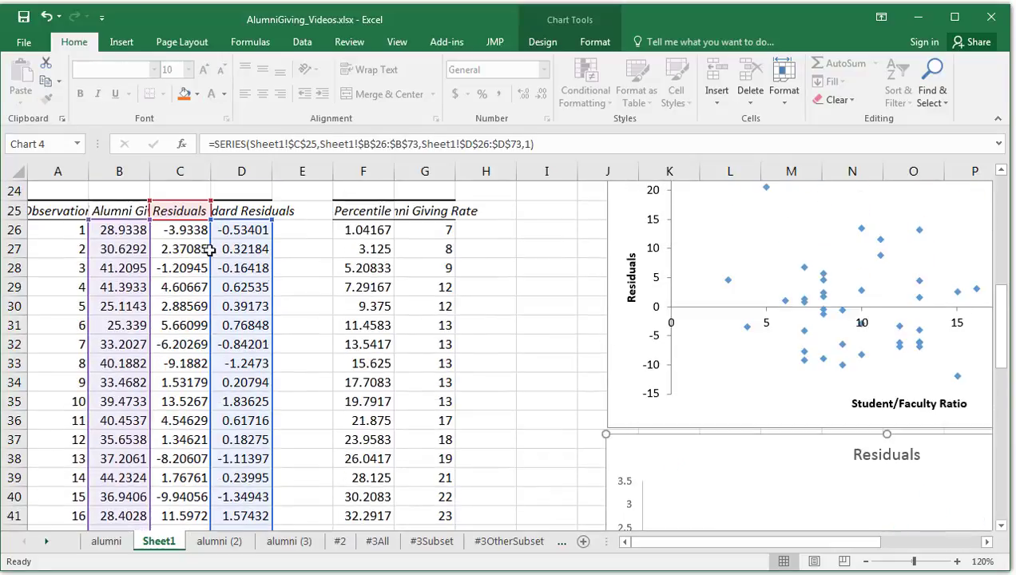
{"action": "left_click_drag", "start_coordinate": [195, 206], "coordinate": [241, 209]}
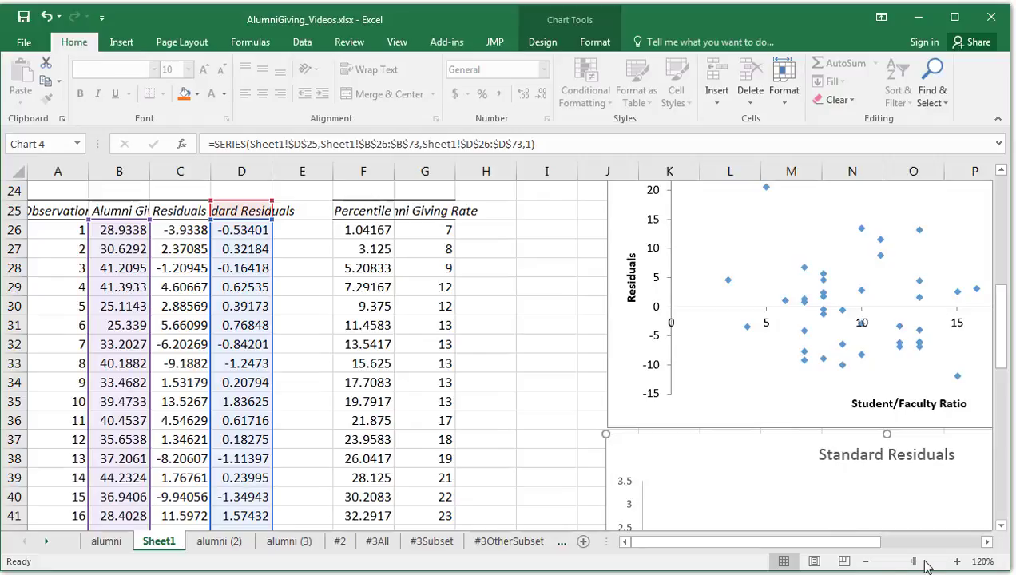
{"action": "left_click", "coordinate": [986, 541]}
{"action": "scroll", "coordinate": [798, 476], "scroll_direction": "down", "scroll_amount": 4}
{"action": "scroll", "coordinate": [791, 479], "scroll_direction": "down", "scroll_amount": 1}
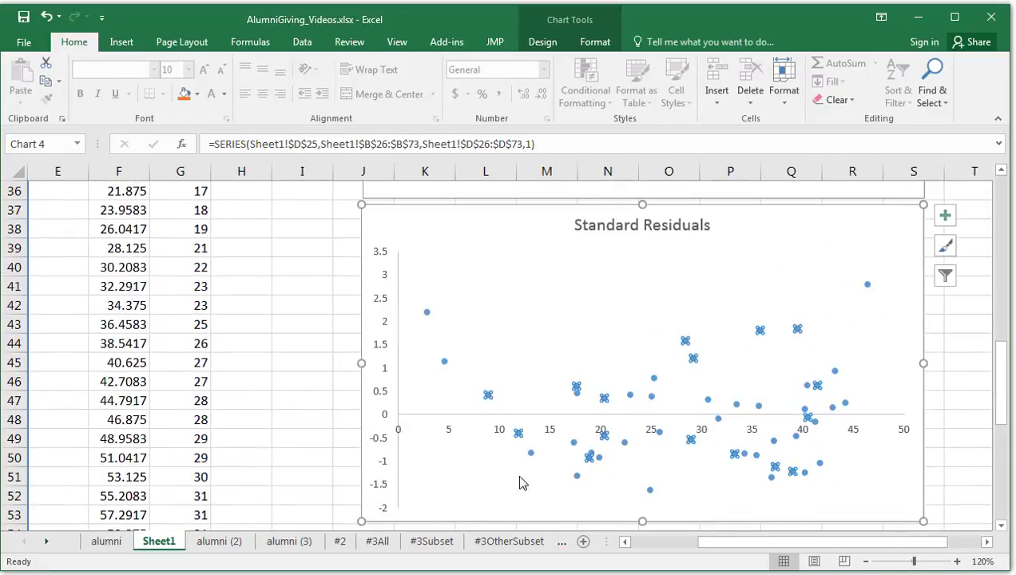
{"action": "left_click", "coordinate": [315, 424]}
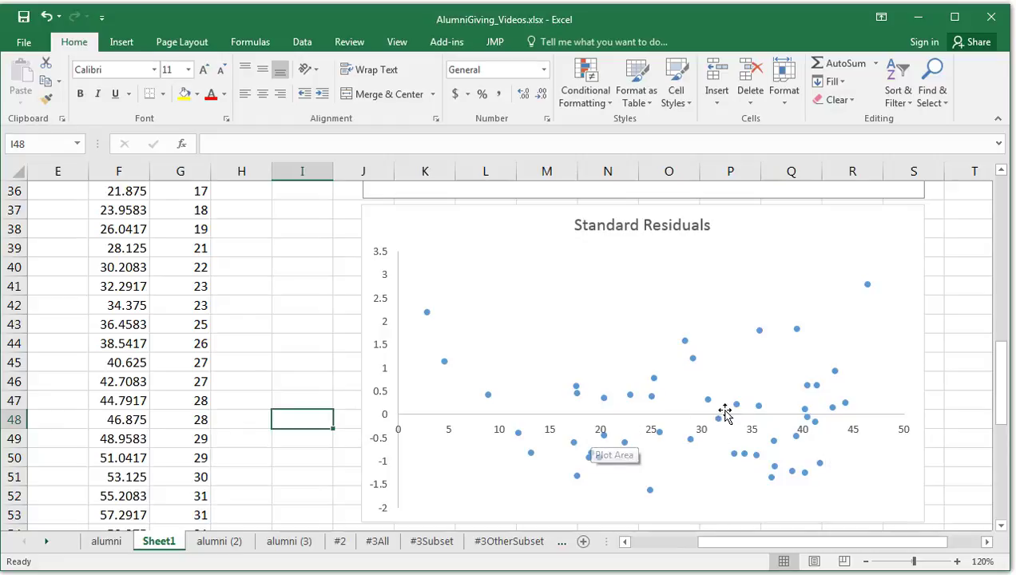
Enlarge the Normal Probability Plot to about the same width as the Standard Residuals chart above it
{"action": "mouse_move", "coordinate": [723, 428]}
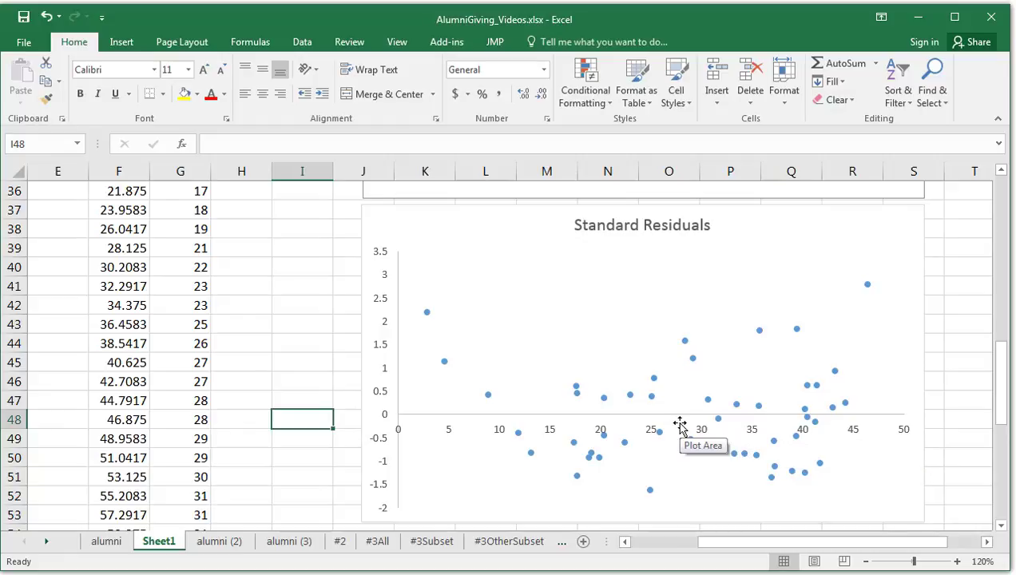
{"action": "scroll", "coordinate": [679, 426], "scroll_direction": "down", "scroll_amount": 1}
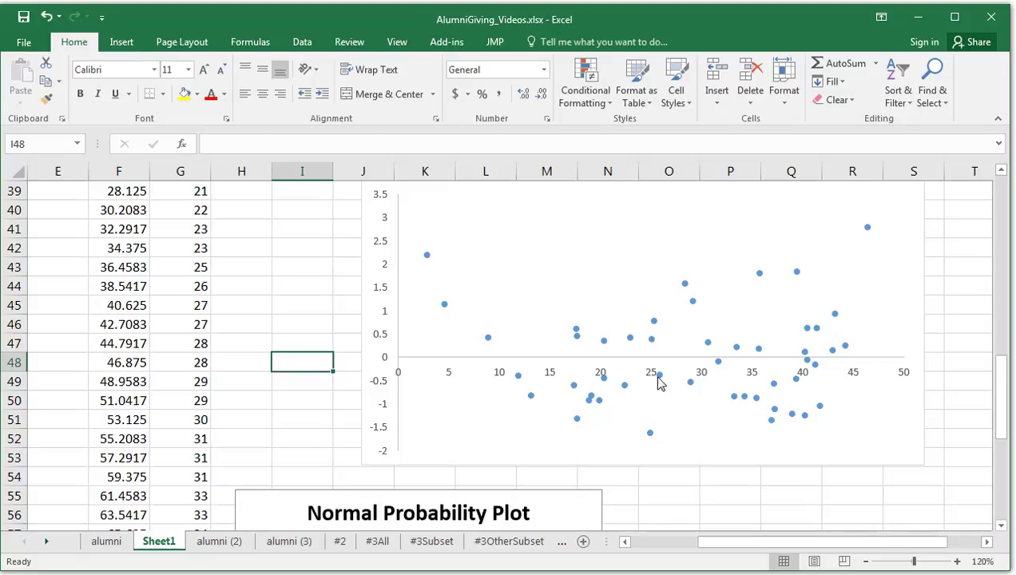
{"action": "mouse_move", "coordinate": [626, 386]}
{"action": "scroll", "coordinate": [334, 317], "scroll_direction": "down", "scroll_amount": 2}
{"action": "scroll", "coordinate": [334, 317], "scroll_direction": "down", "scroll_amount": 2}
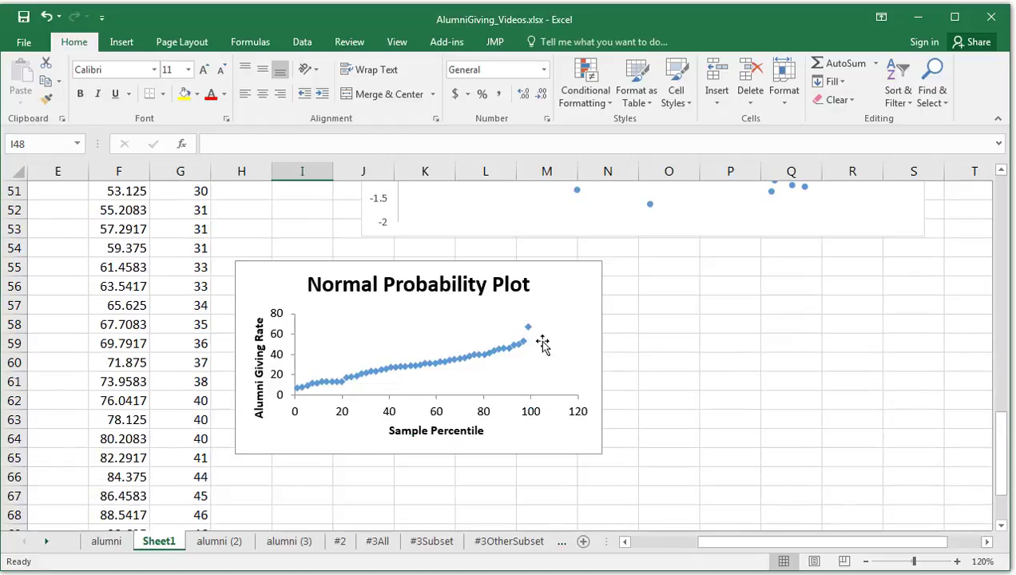
{"action": "left_click", "coordinate": [578, 356]}
{"action": "left_click_drag", "start_coordinate": [602, 452], "coordinate": [801, 415]}
{"action": "scroll", "coordinate": [665, 444], "scroll_direction": "up", "scroll_amount": 1}
{"action": "scroll", "coordinate": [682, 448], "scroll_direction": "up", "scroll_amount": 1}
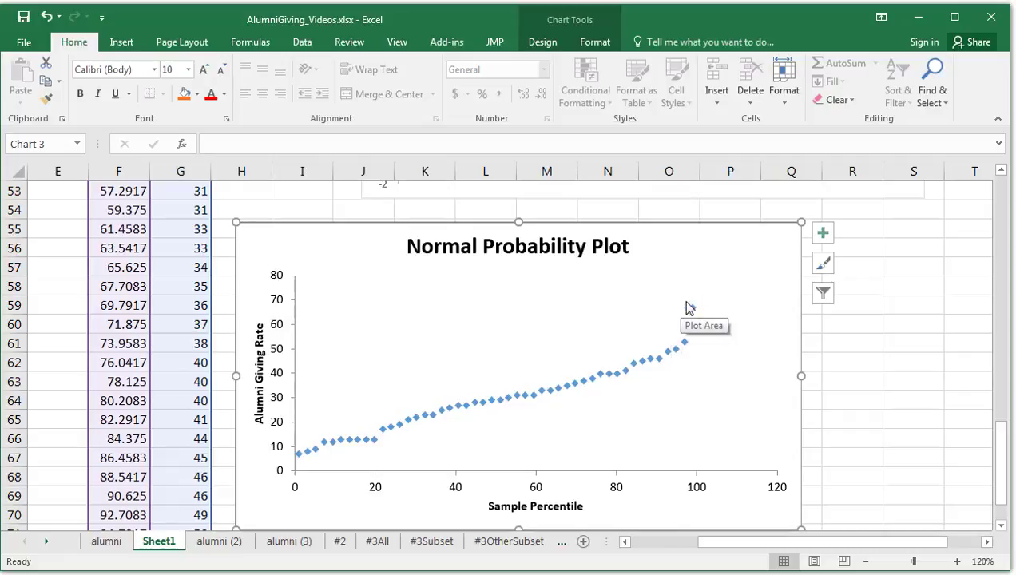
{"action": "mouse_move", "coordinate": [694, 315]}
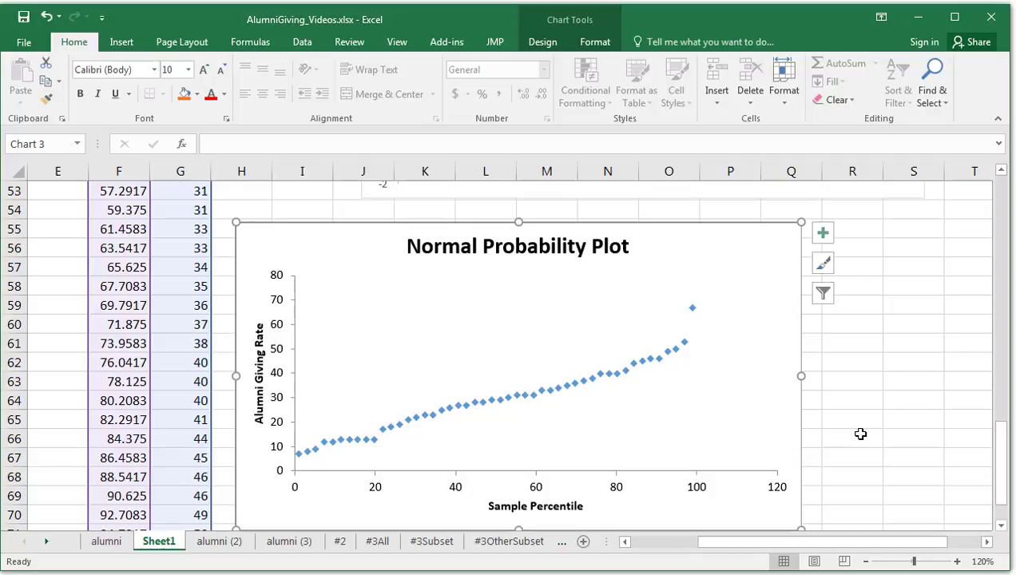
{"action": "left_click", "coordinate": [833, 438]}
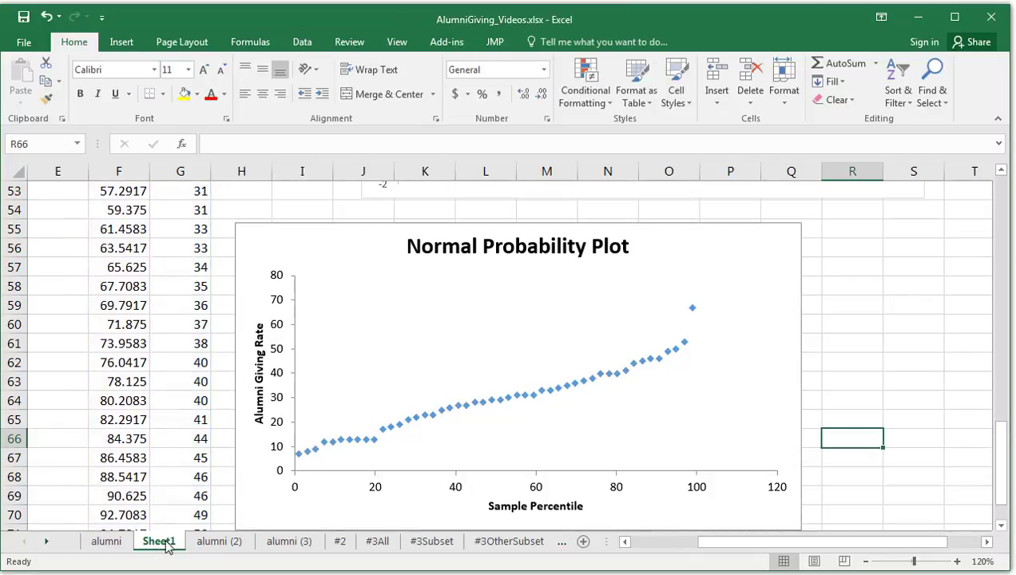
Move Sheet1 to the end of the workbook, after the dummies sheet, and rename it ResidualAnalysis
{"action": "left_click", "coordinate": [560, 543]}
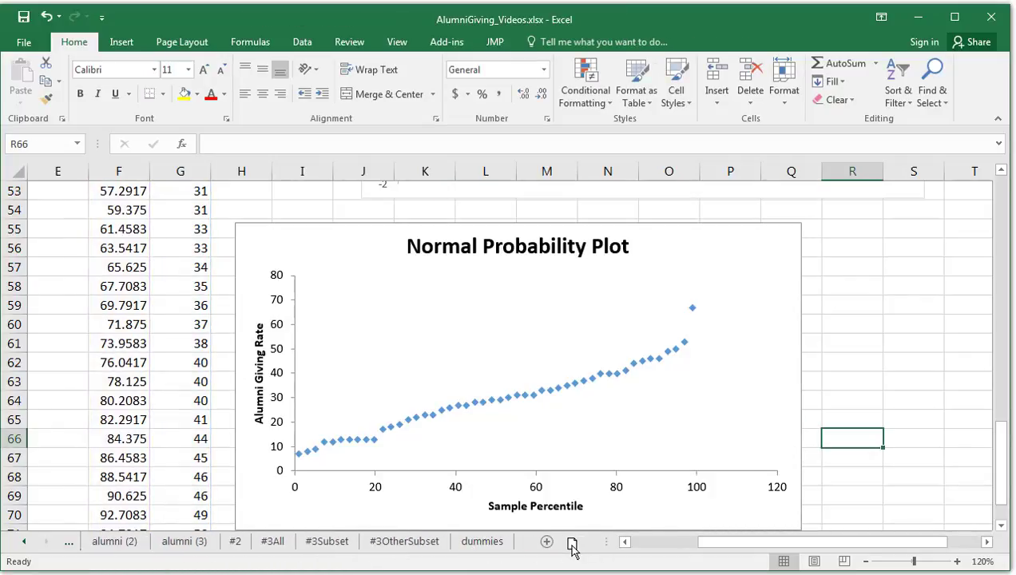
{"action": "left_click", "coordinate": [517, 543]}
{"action": "double_click", "coordinate": [468, 541]}
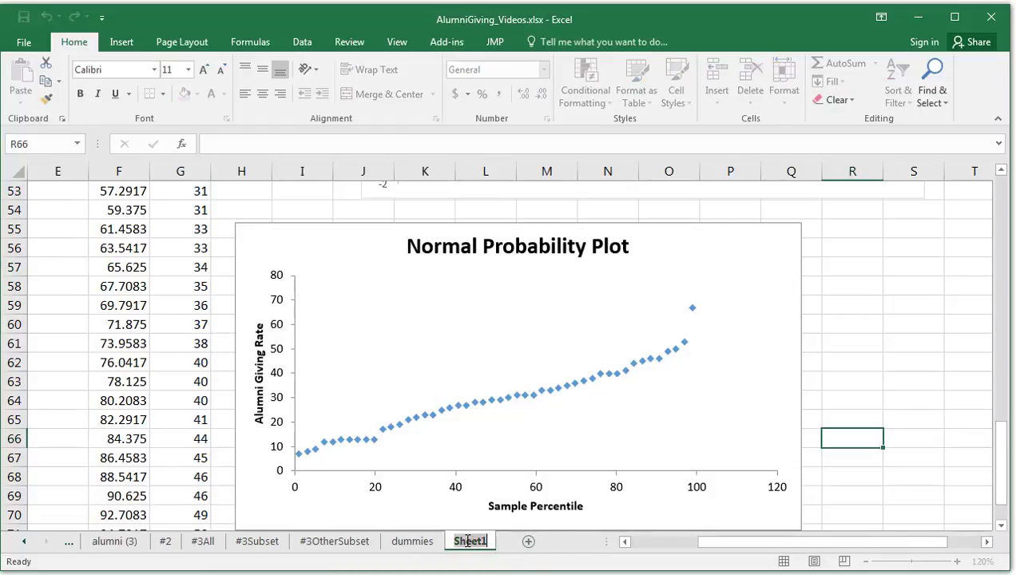
{"action": "type", "text": "Resid"}
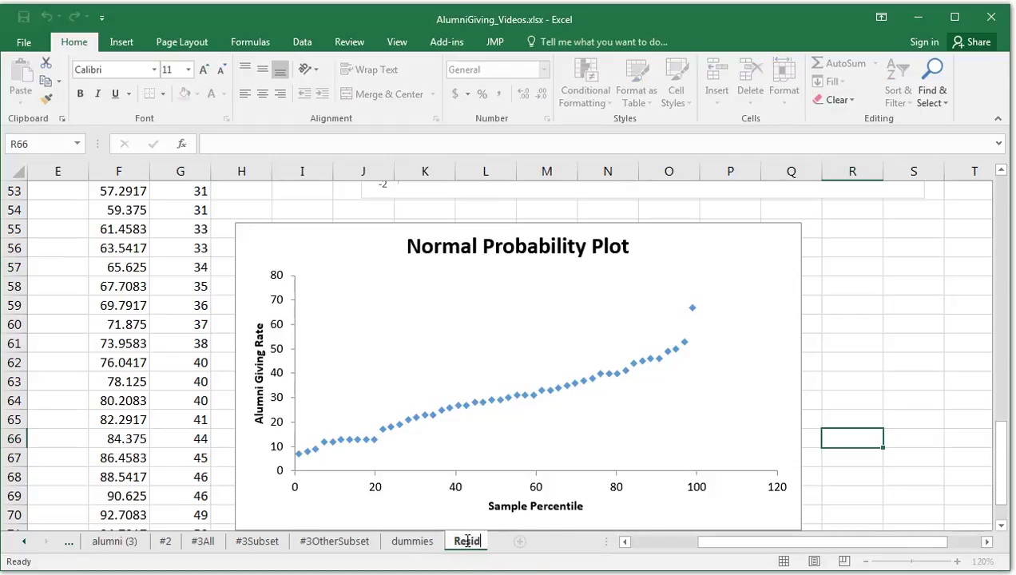
{"action": "type", "text": "ualAna;ys"}
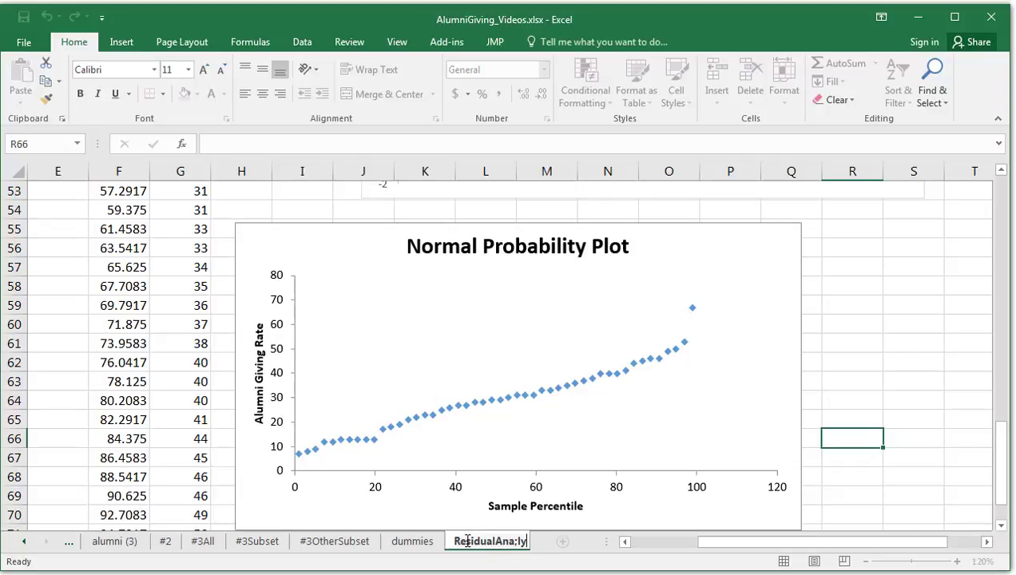
{"action": "key", "text": "BackSpace"}
{"action": "key", "text": "BackSpace"}
{"action": "key", "text": "BackSpace"}
{"action": "type", "text": ";"}
{"action": "key", "text": "BackSpace"}
{"action": "type", "text": ";lysis"}
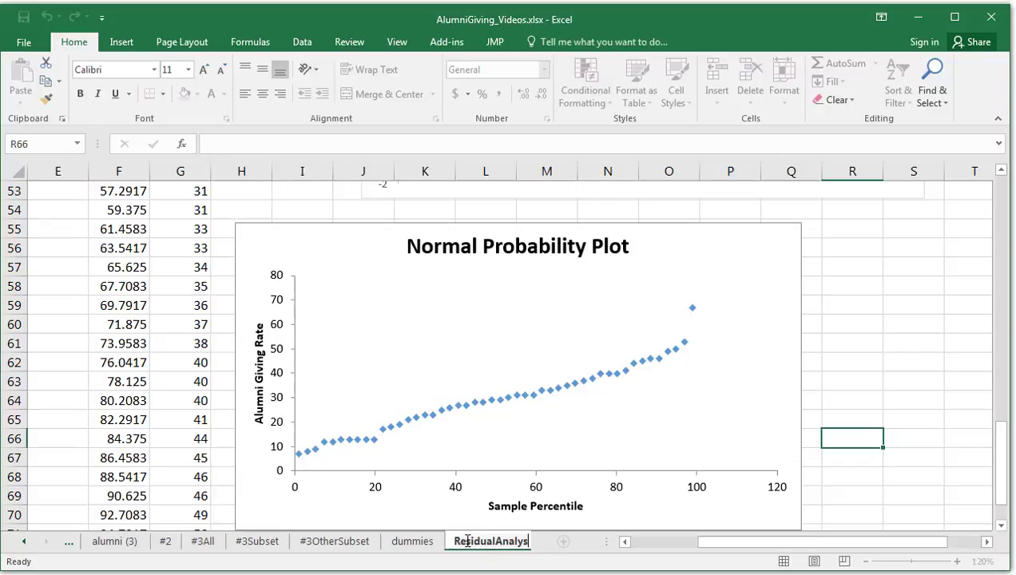